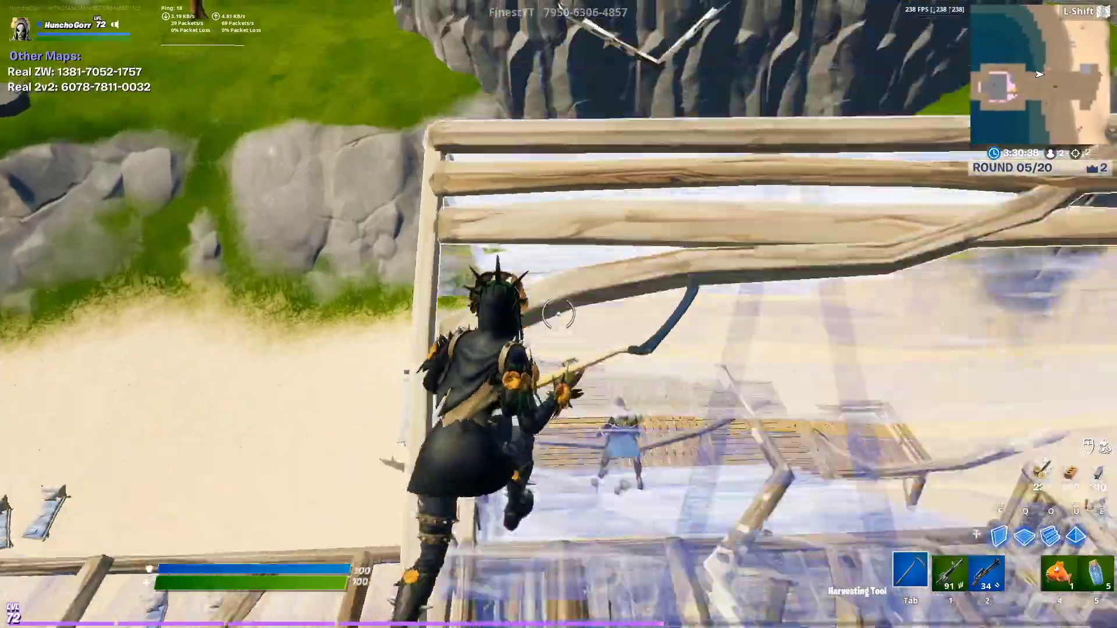
# Put up wooden walls and ramps, then hit the opponent with the shotgun for 139 damage
pyautogui.press('2')
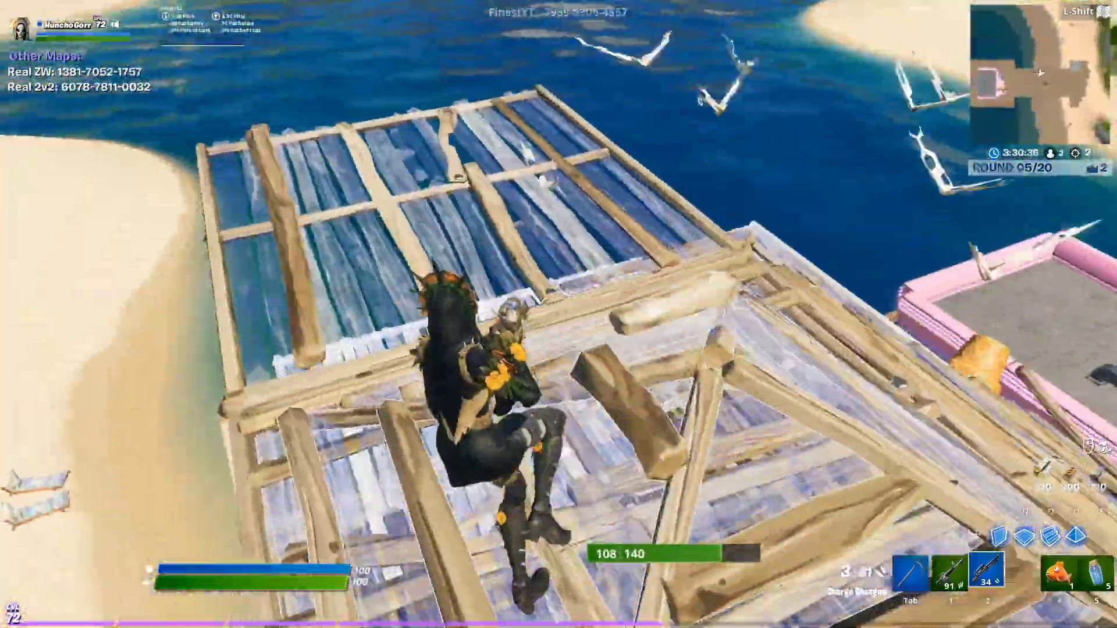
pyautogui.press('q')
pyautogui.click(558, 314)
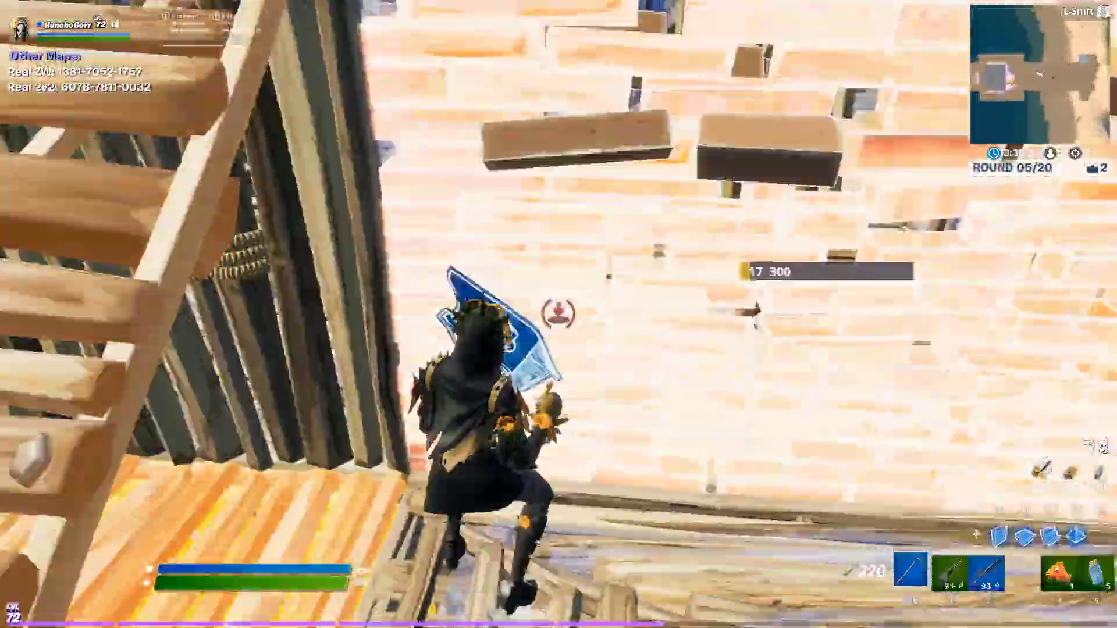
pyautogui.click(558, 314)
pyautogui.press('3')
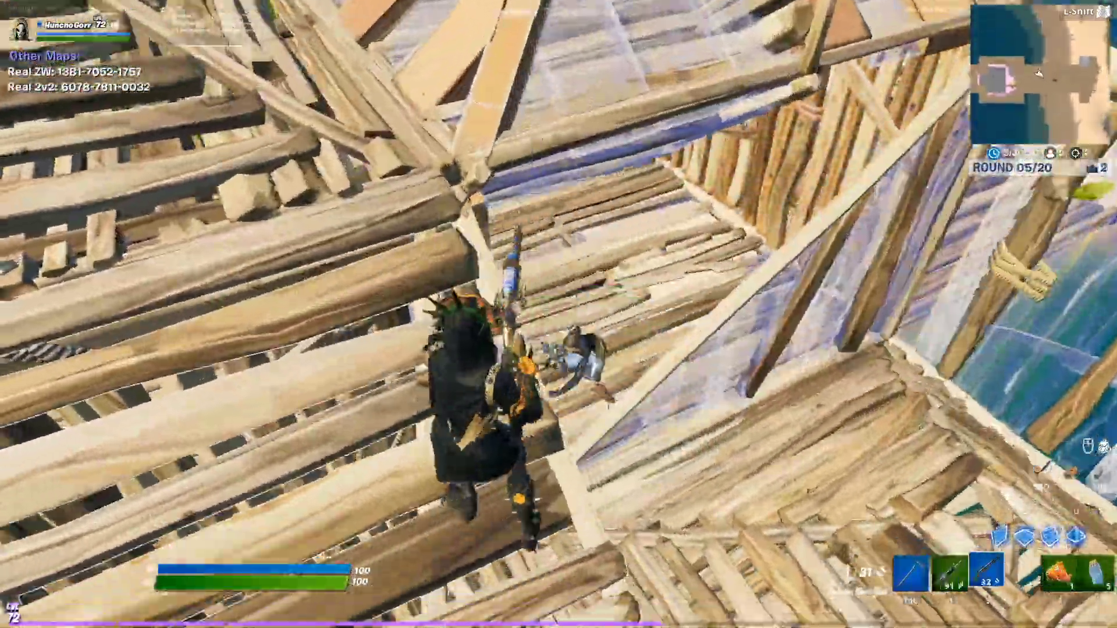
pyautogui.click(558, 314)
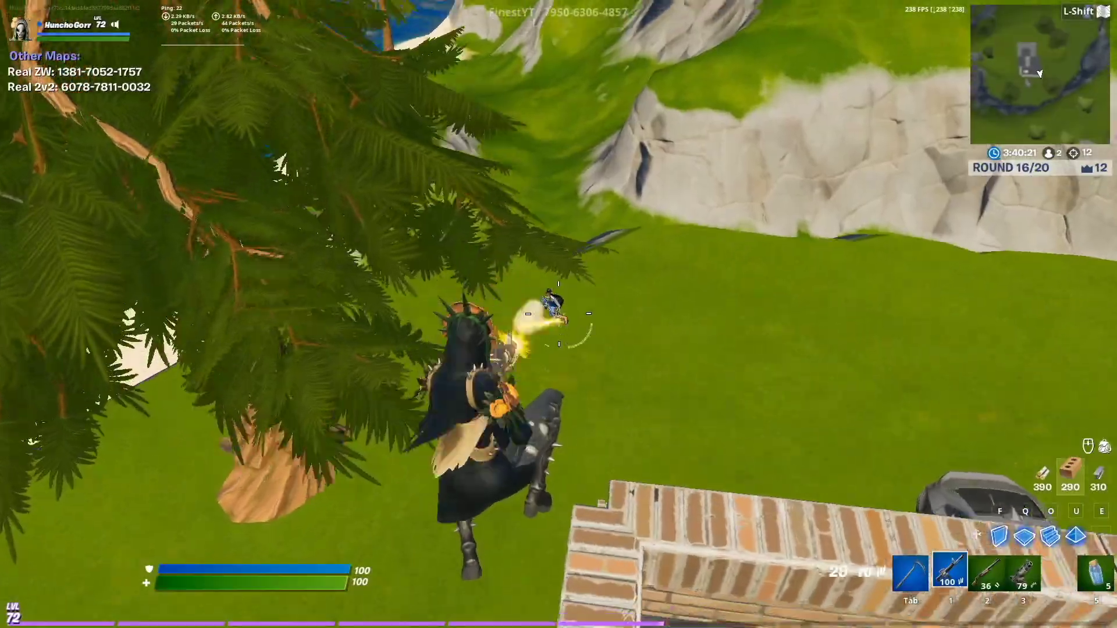
# Build a stone wall and wooden floors around the enemy, then shoot them to eliminate them
pyautogui.press('f')
pyautogui.click(558, 315)
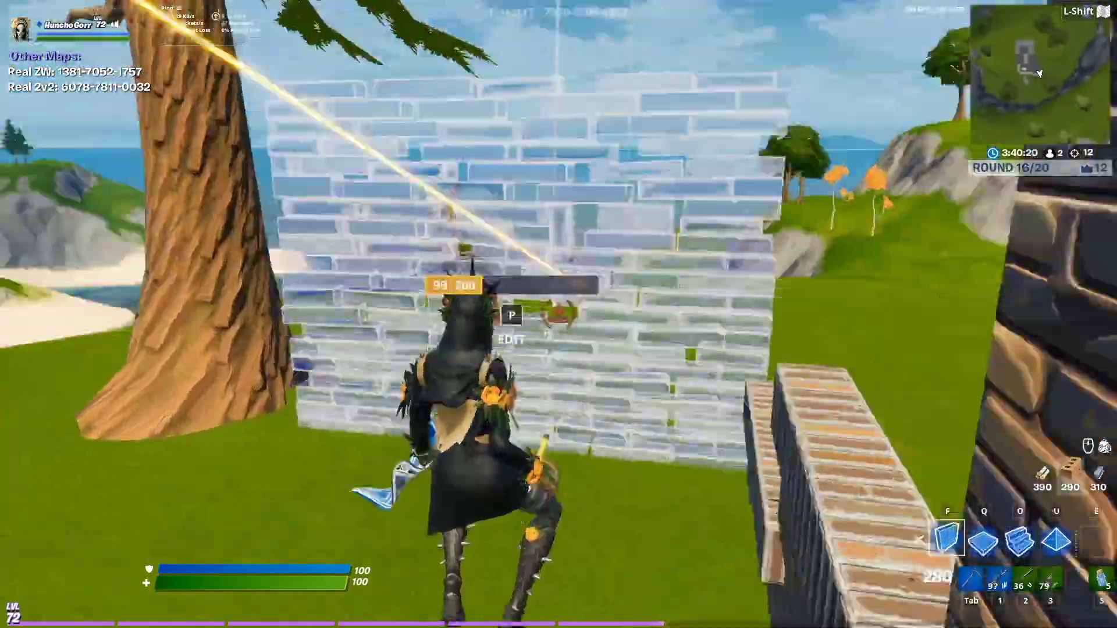
pyautogui.click(558, 314)
pyautogui.press('q')
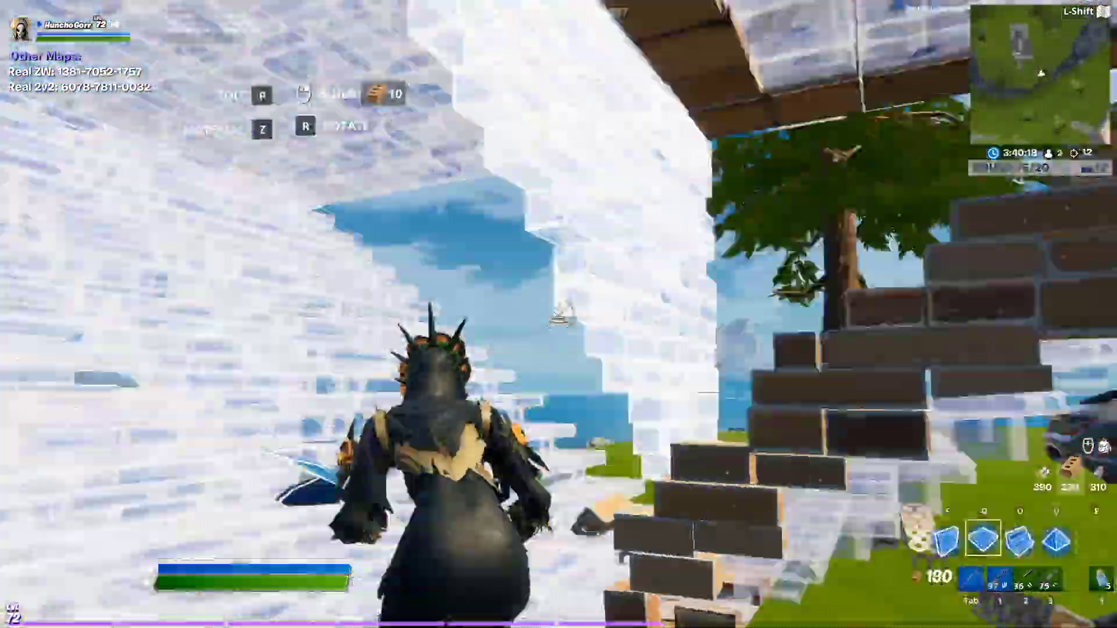
pyautogui.click(558, 314)
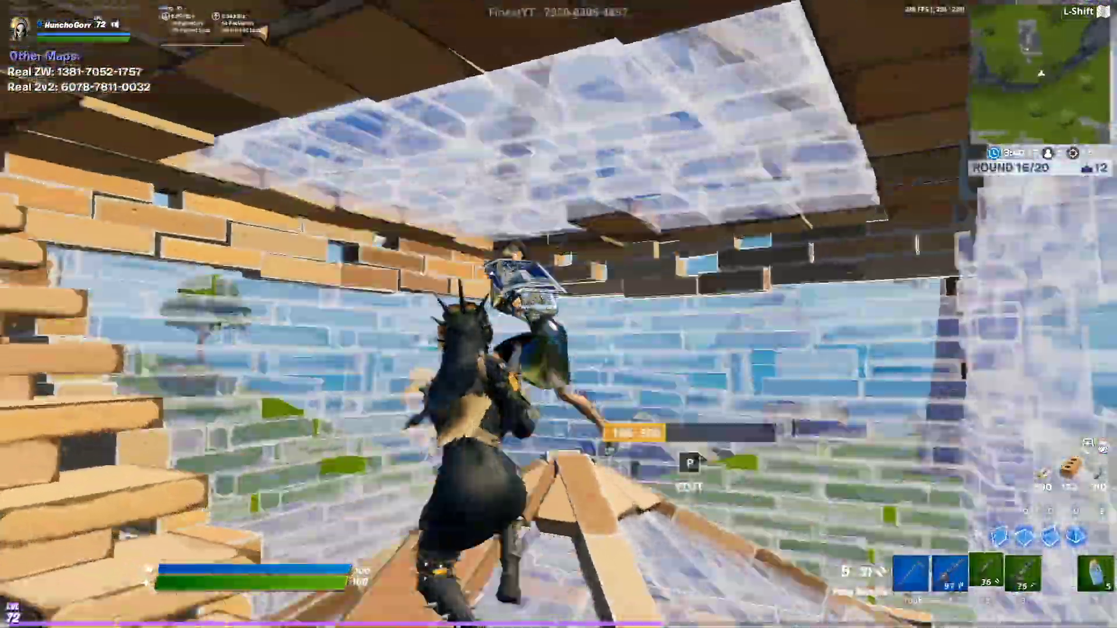
pyautogui.press('1')
pyautogui.click(558, 314)
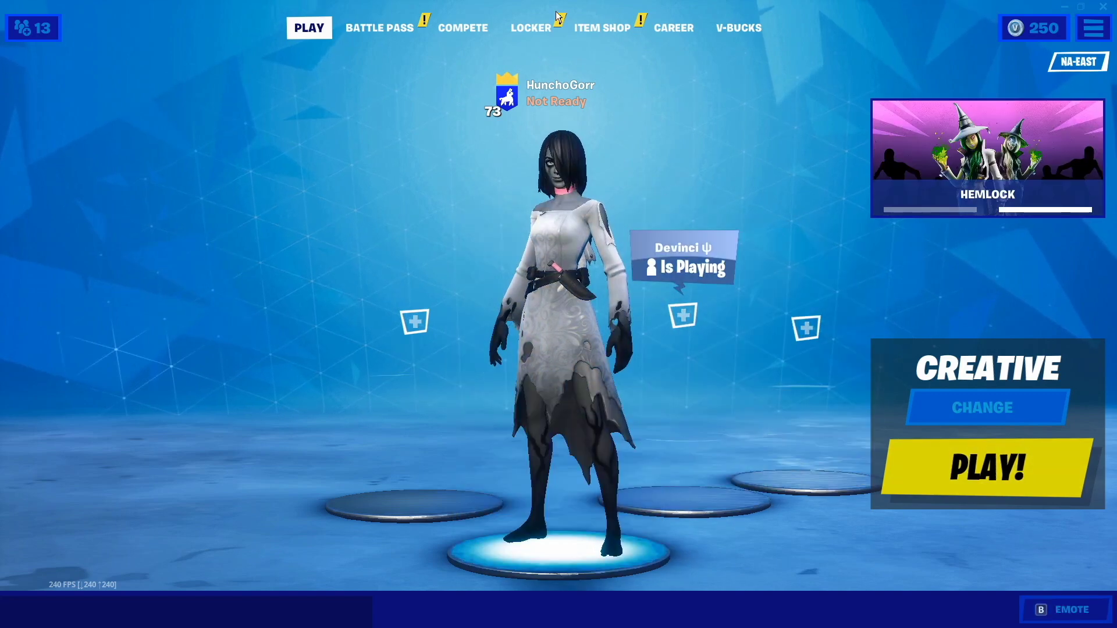
# Look through the Locker's Back Bling choices, then go back to the lobby and start a Creative game
pyautogui.click(540, 26)
pyautogui.click(147, 159)
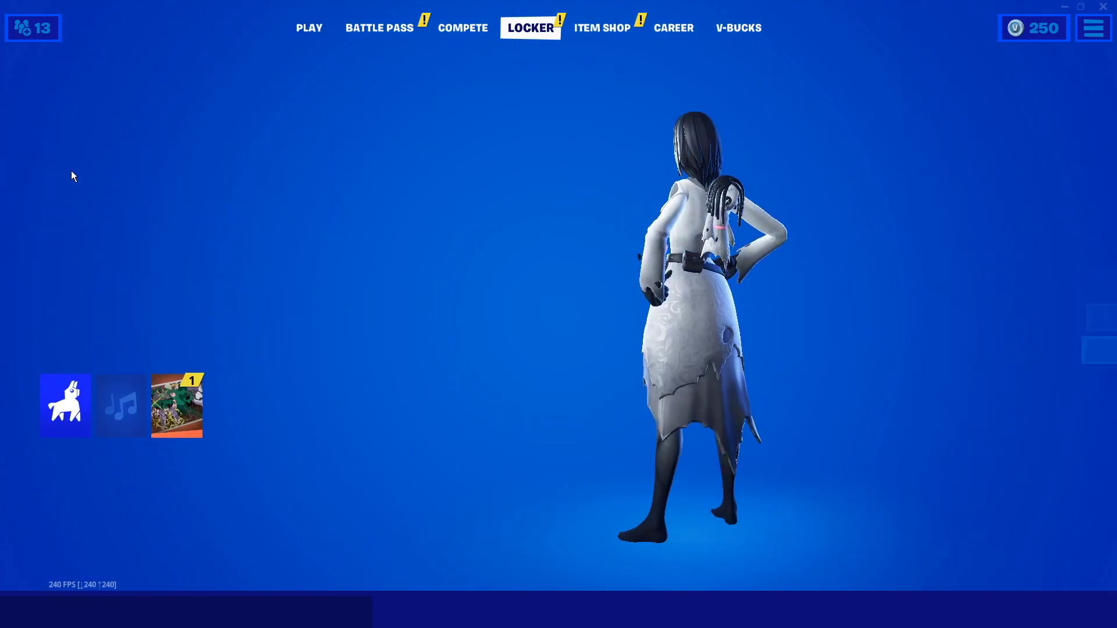
pyautogui.click(1064, 609)
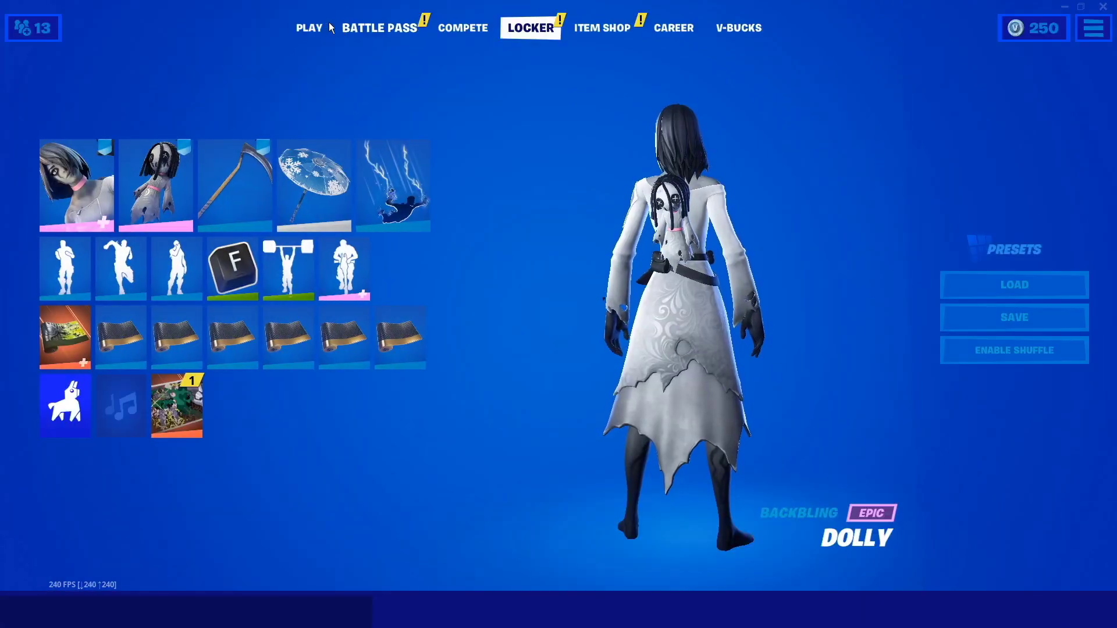
pyautogui.click(325, 26)
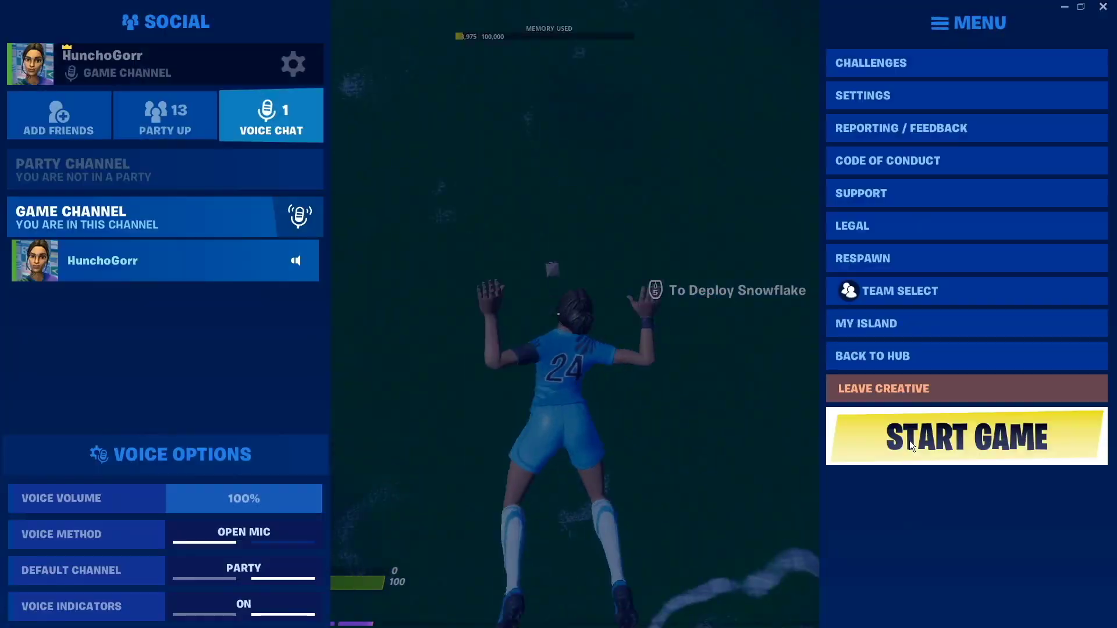
pyautogui.click(911, 446)
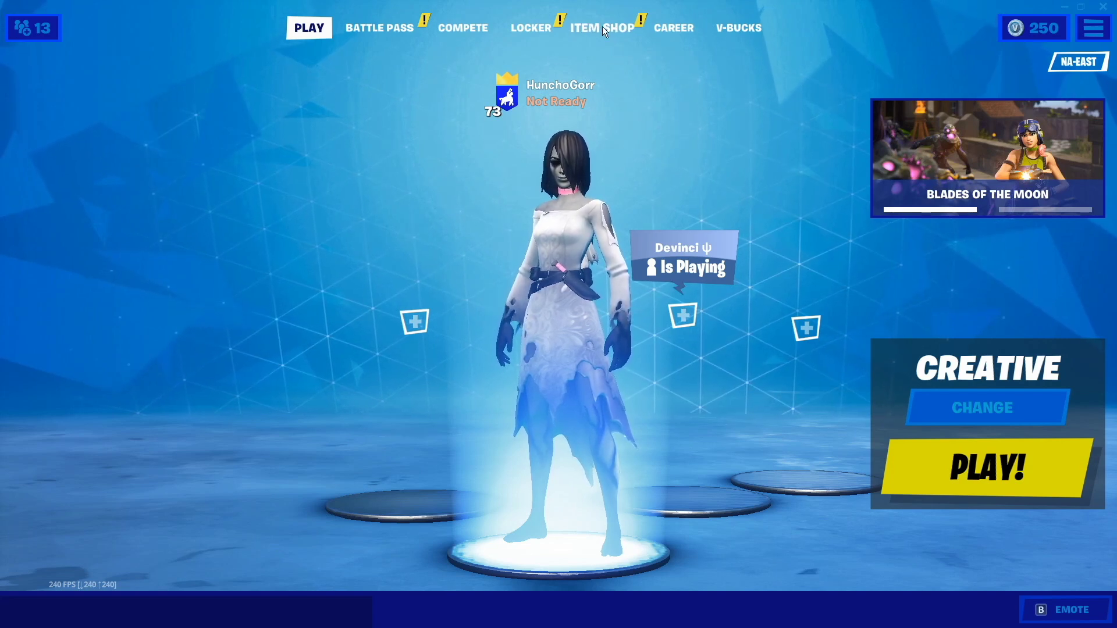
# Change the video Frame Rate Limit to UNLIMITED, apply it, and go back to the lobby
pyautogui.click(1094, 28)
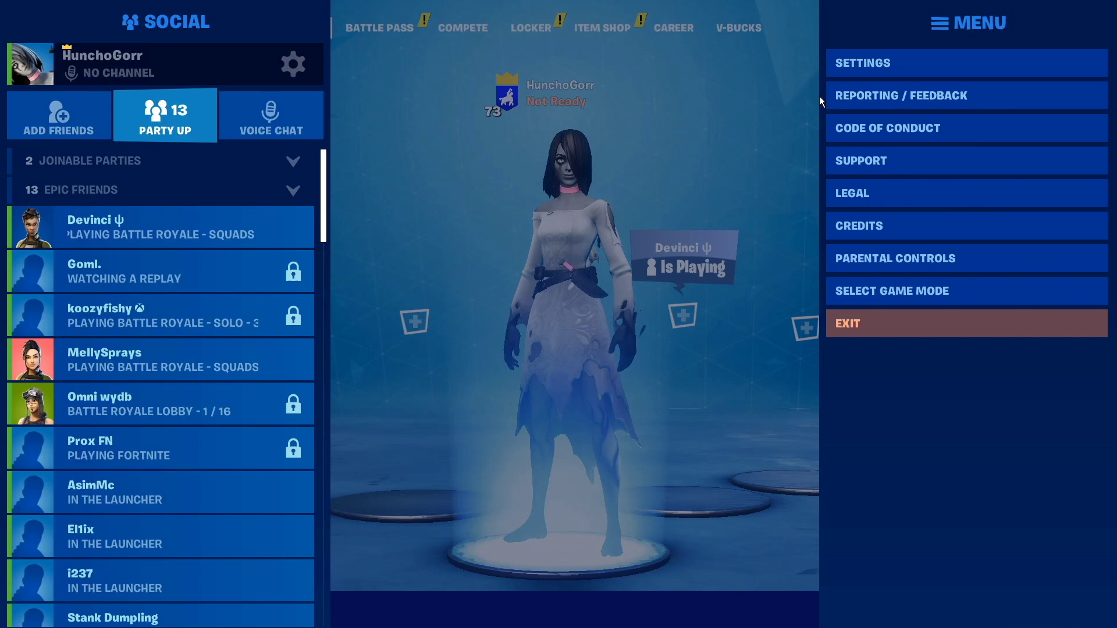
pyautogui.click(819, 94)
pyautogui.click(519, 164)
pyautogui.click(519, 164)
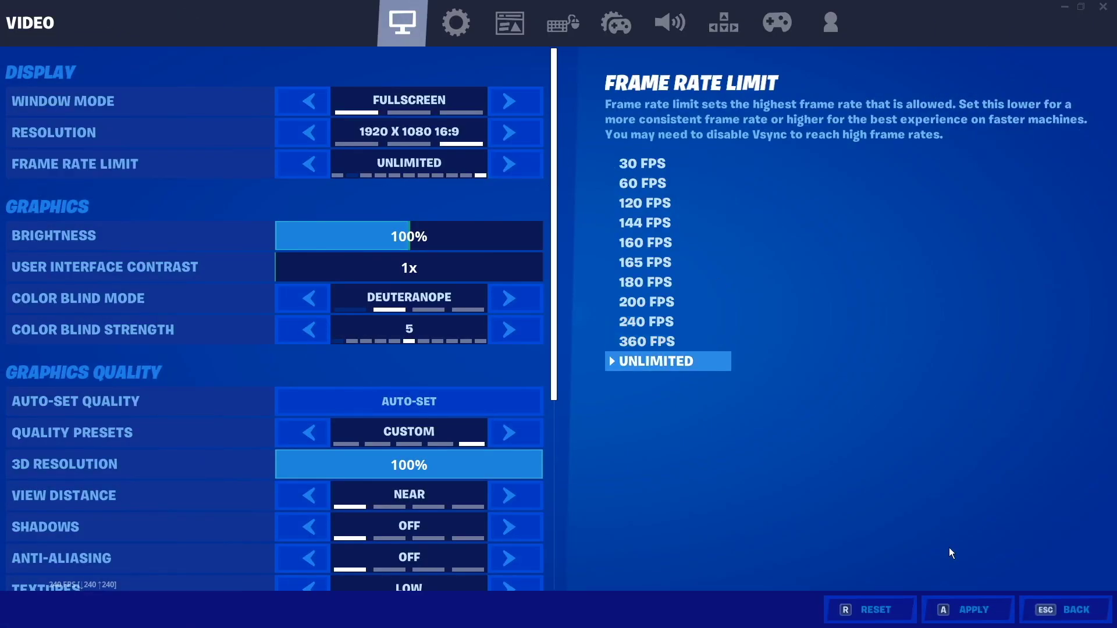
pyautogui.click(970, 611)
pyautogui.click(1039, 612)
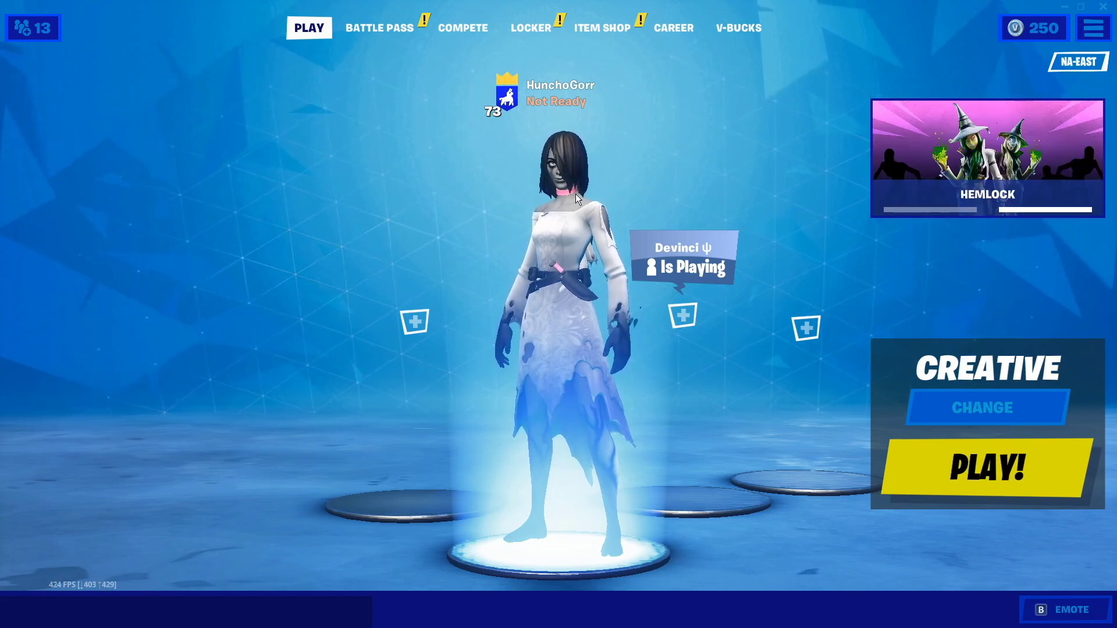
# Clear the Dolly back bling with the empty X tile in the Locker
pyautogui.click(524, 27)
pyautogui.click(178, 174)
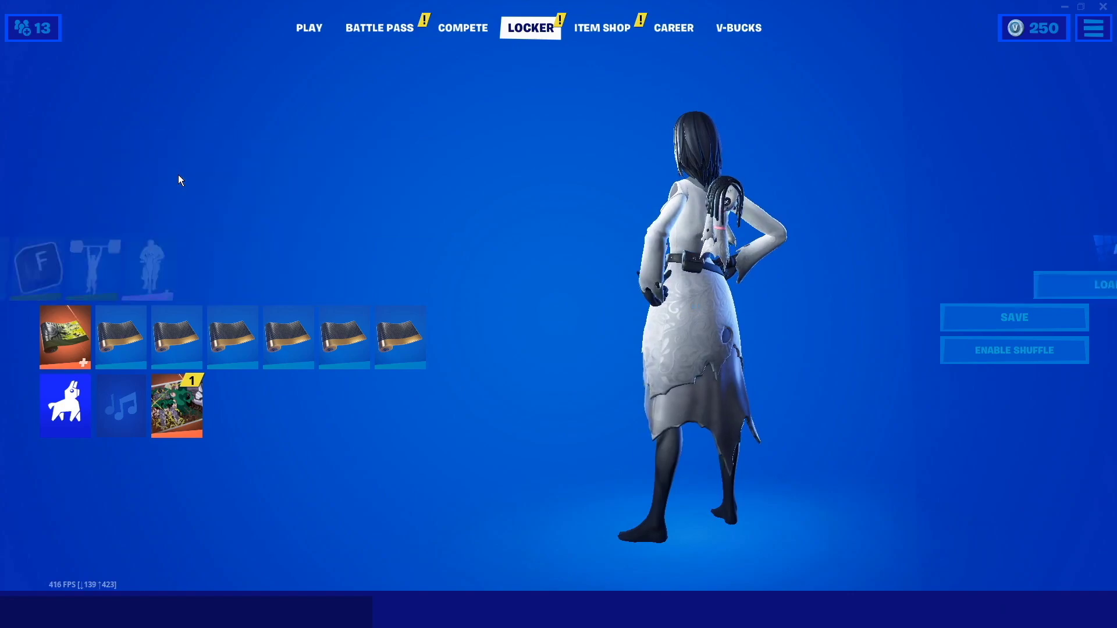
pyautogui.moveTo(526, 346); pyautogui.dragTo(528, 207)
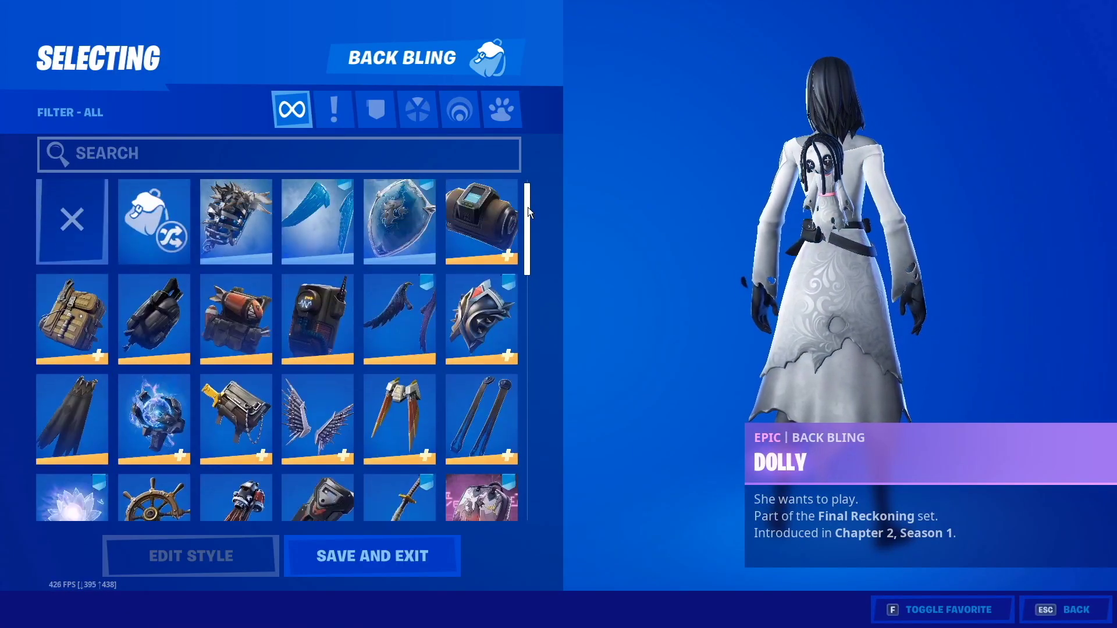
pyautogui.click(56, 187)
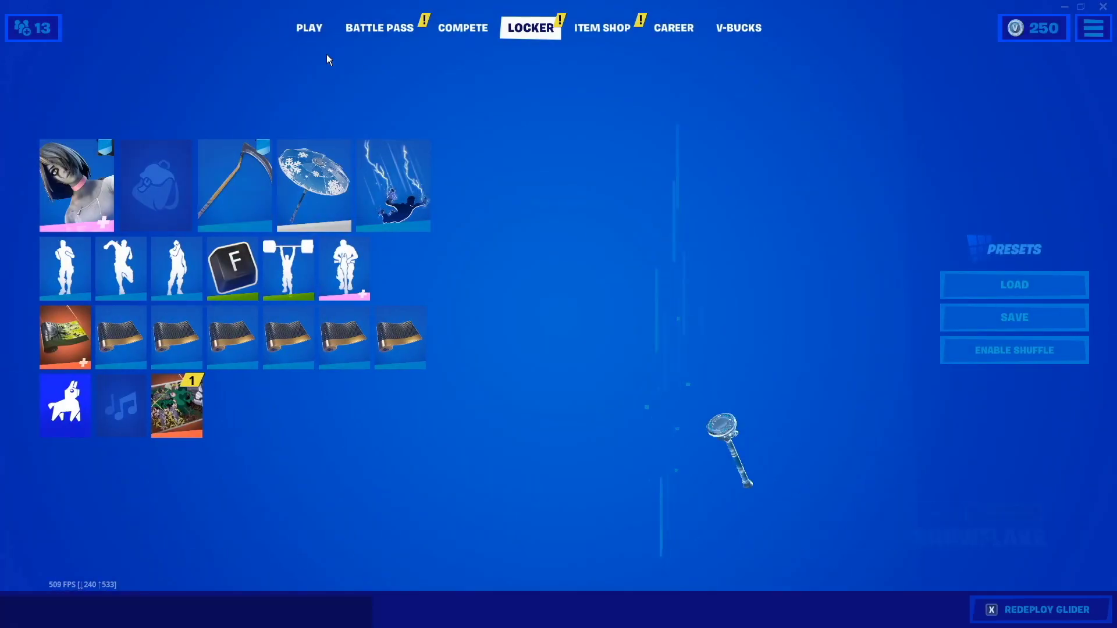
pyautogui.click(317, 33)
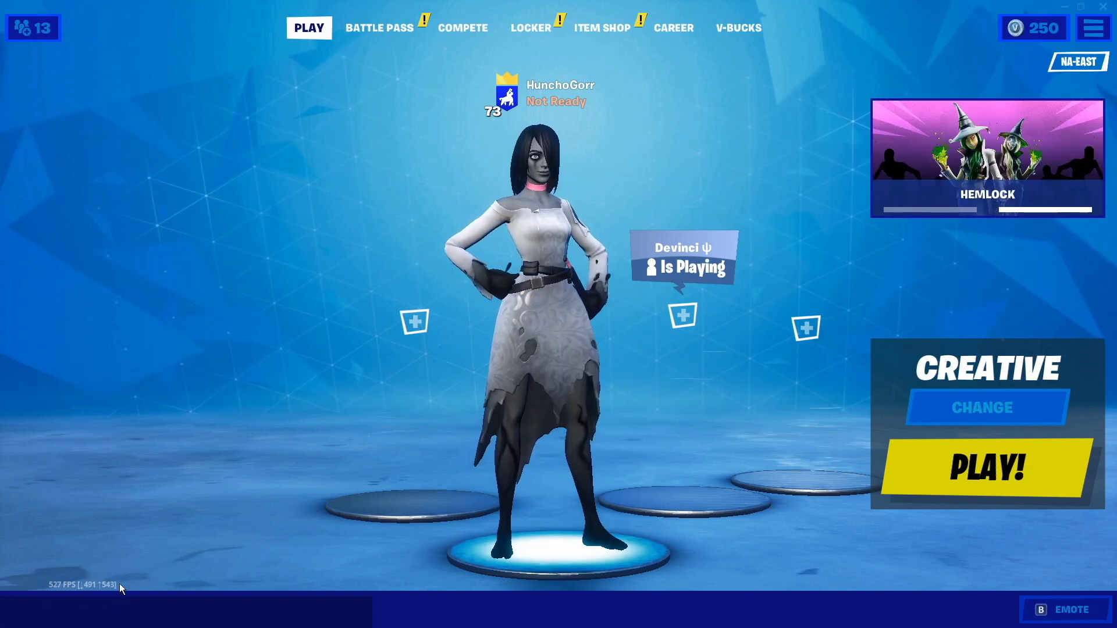
# Equip and save the Poised Playmaker outfit, then reopen the Locker
pyautogui.click(535, 29)
pyautogui.click(106, 188)
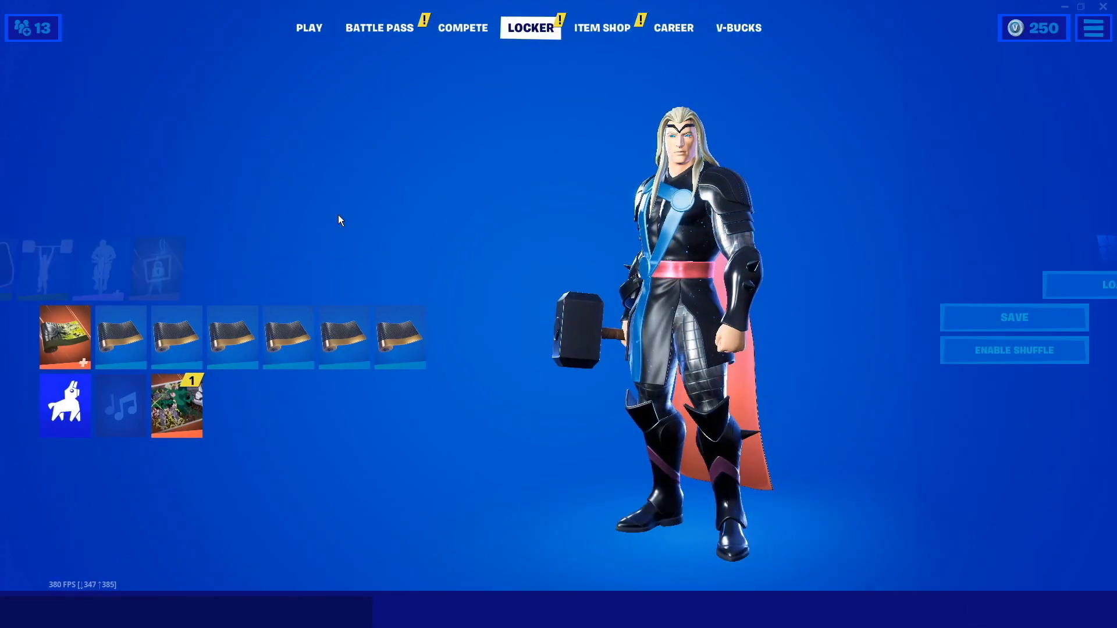
pyautogui.moveTo(531, 271); pyautogui.dragTo(535, 463)
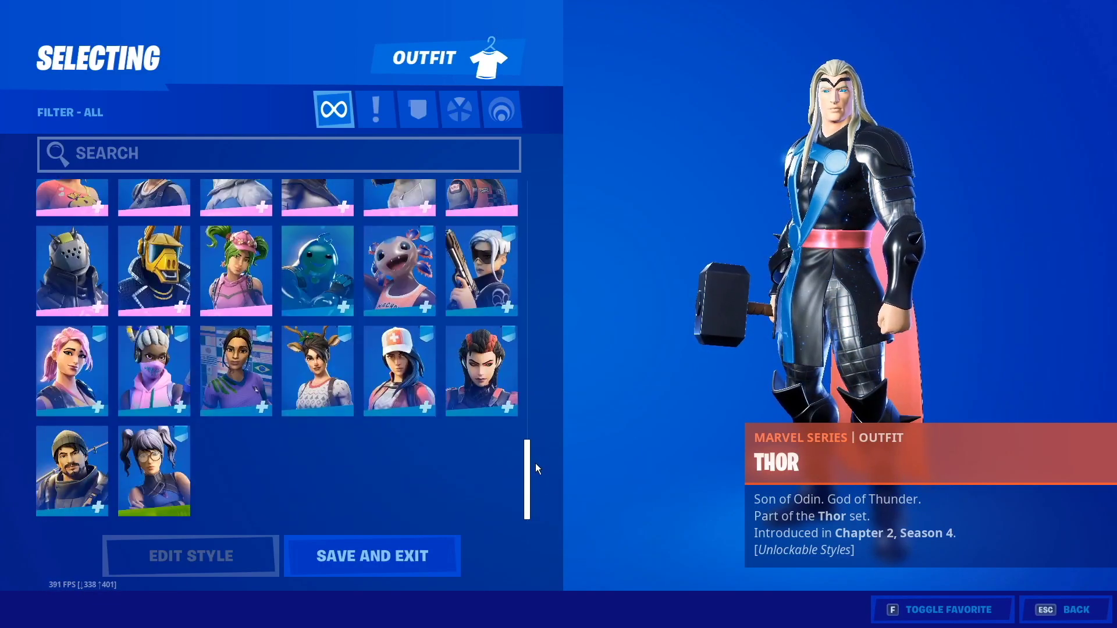
pyautogui.click(243, 386)
pyautogui.click(332, 565)
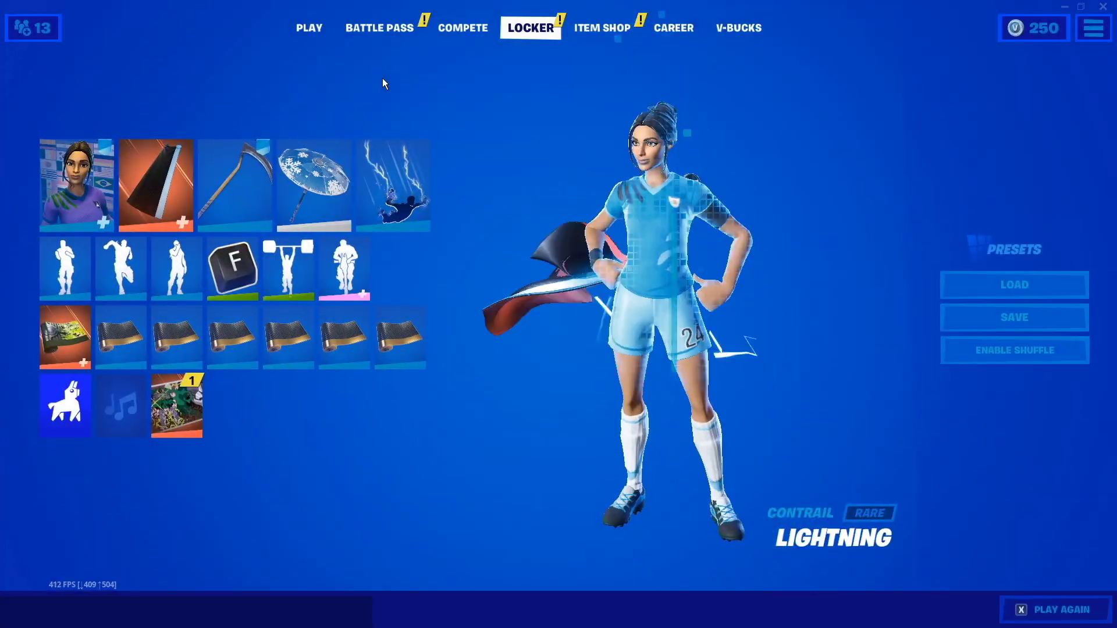
pyautogui.click(312, 29)
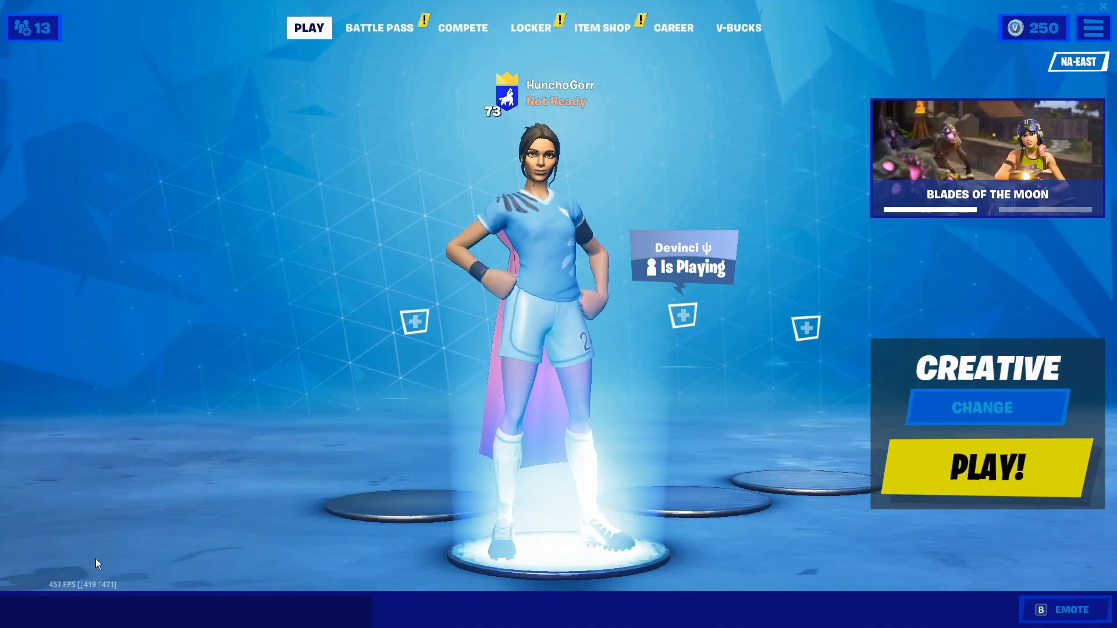
pyautogui.click(531, 29)
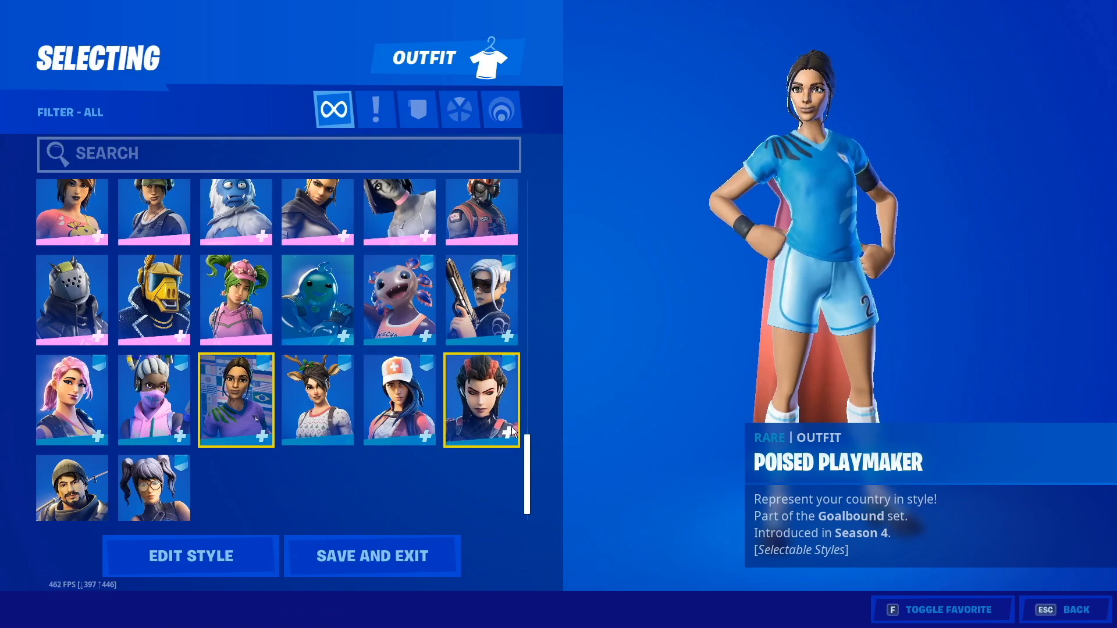
pyautogui.moveTo(527, 449); pyautogui.dragTo(531, 205)
# Set a random outfit, then browse back bling with the New and Favorite filters without changing it
pyautogui.click(151, 183)
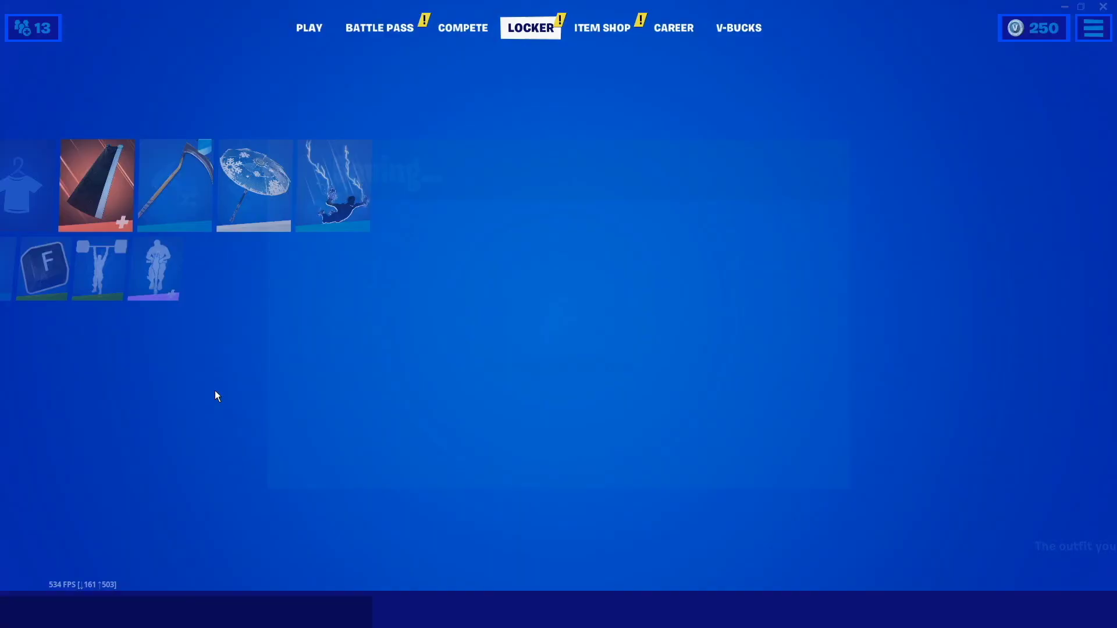
pyautogui.click(159, 182)
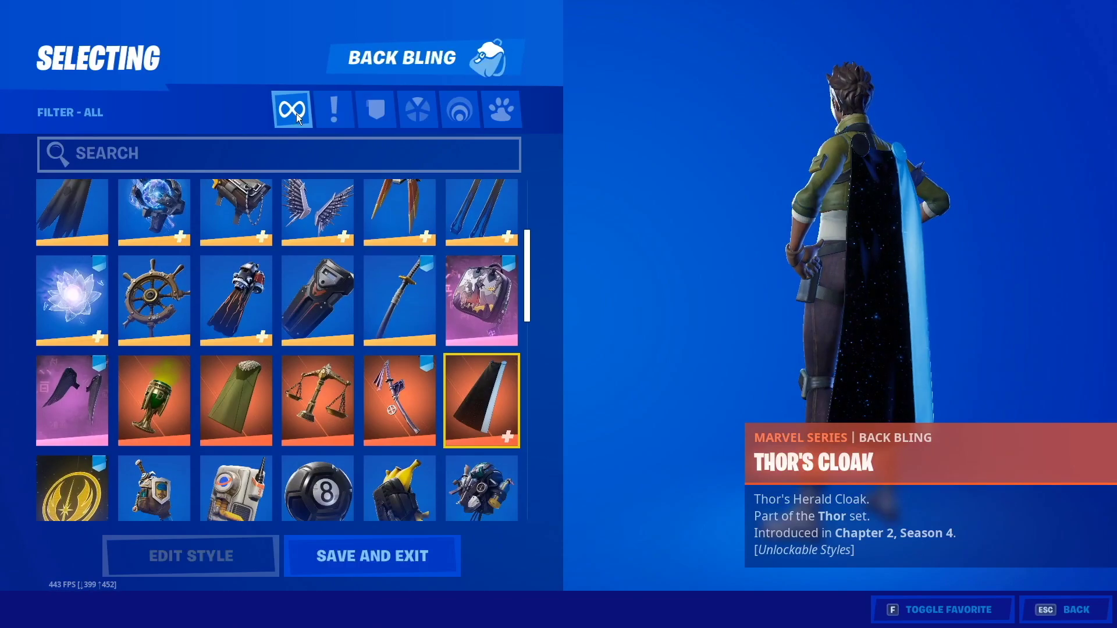
pyautogui.click(321, 122)
pyautogui.click(378, 116)
pyautogui.click(72, 249)
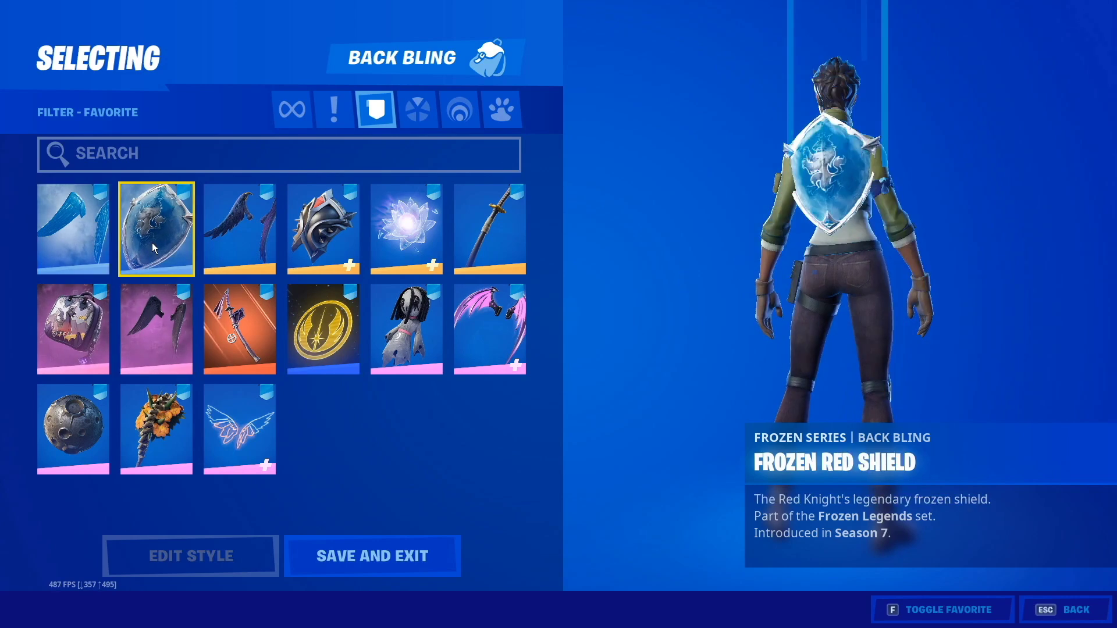
pyautogui.press('Escape')
# Clear the back bling slot entirely and return to the Locker loadout
pyautogui.click(147, 197)
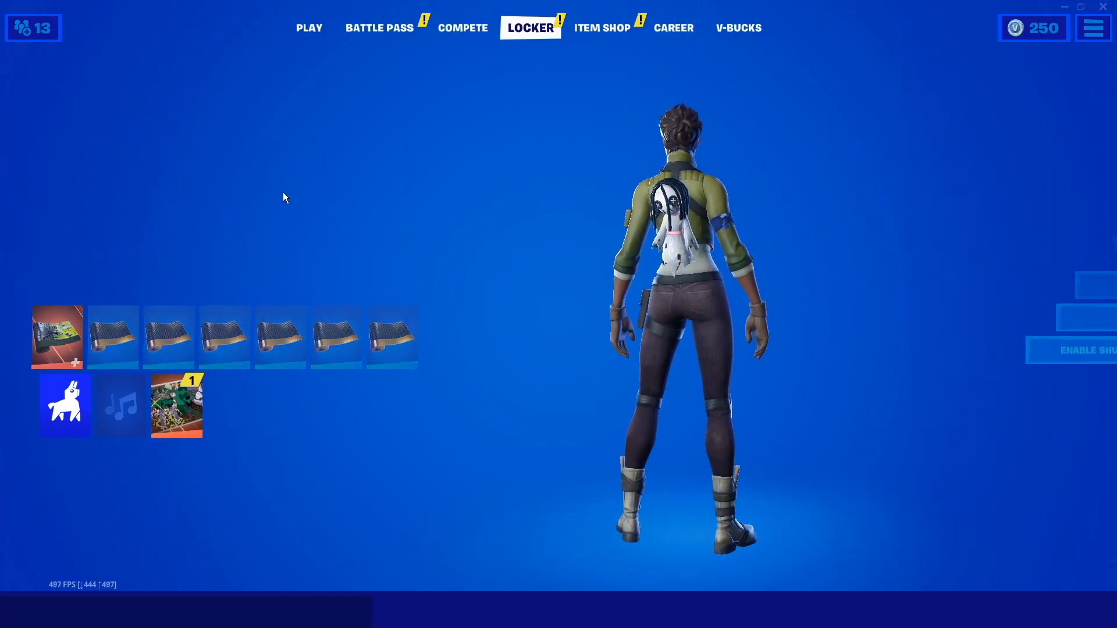
pyautogui.scroll(5, 511, 183)
pyautogui.scroll(2, 511, 182)
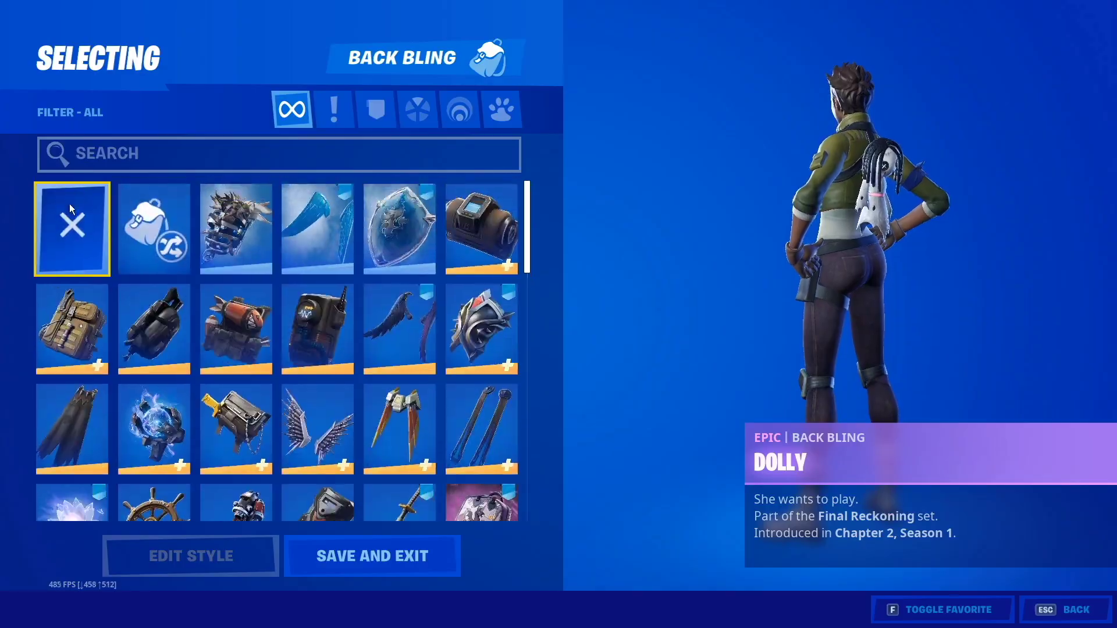
pyautogui.doubleClick(76, 192)
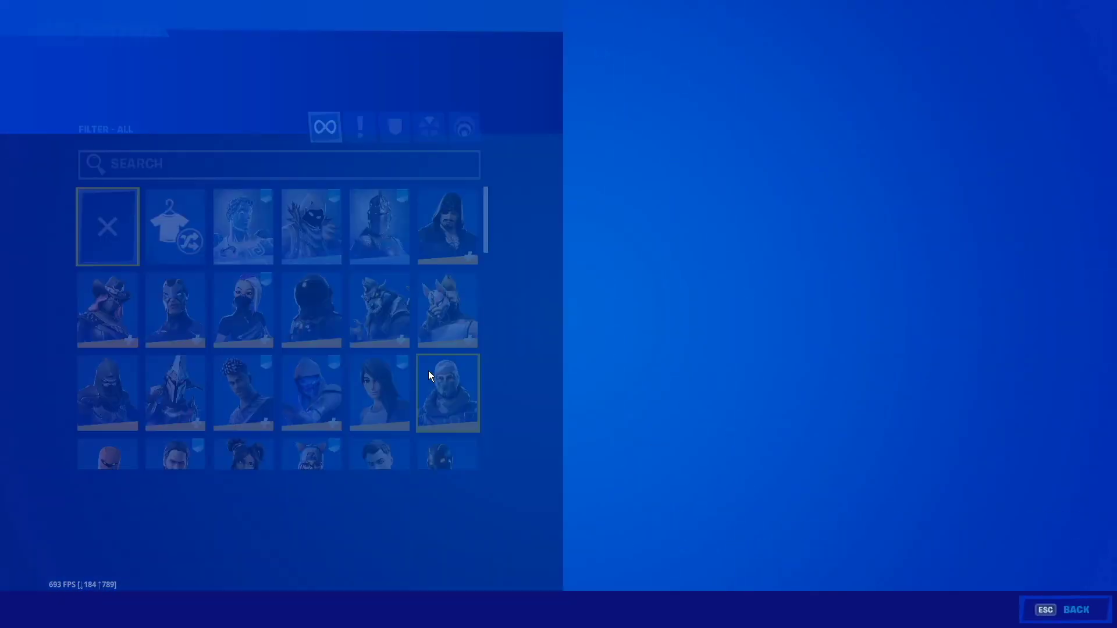
pyautogui.scroll(-5, 381, 413)
pyautogui.scroll(-2, 323, 414)
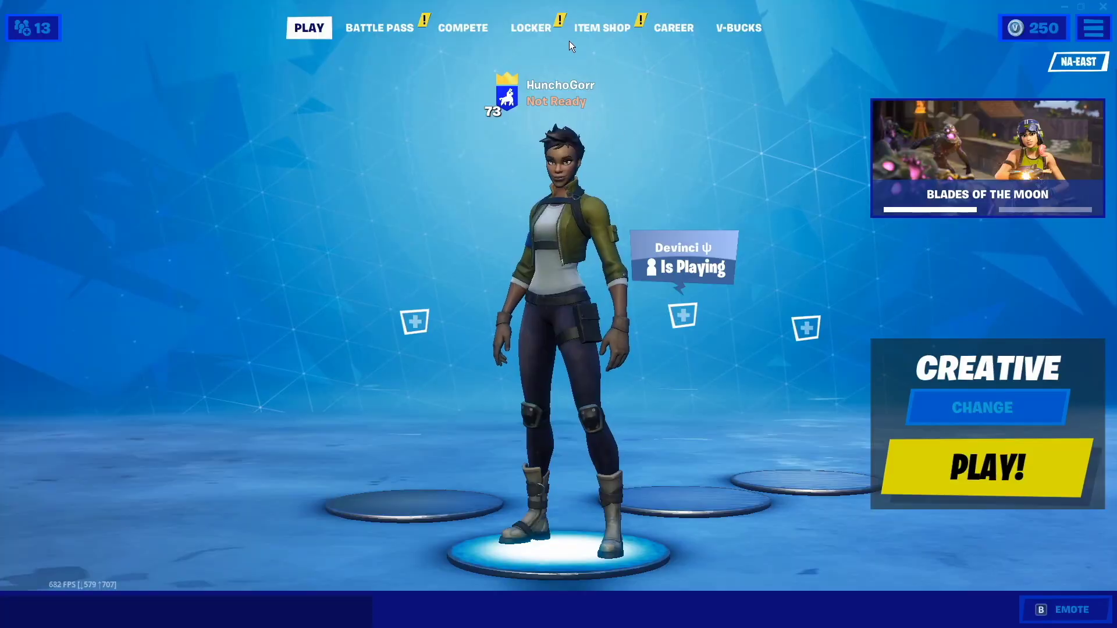
pyautogui.click(549, 34)
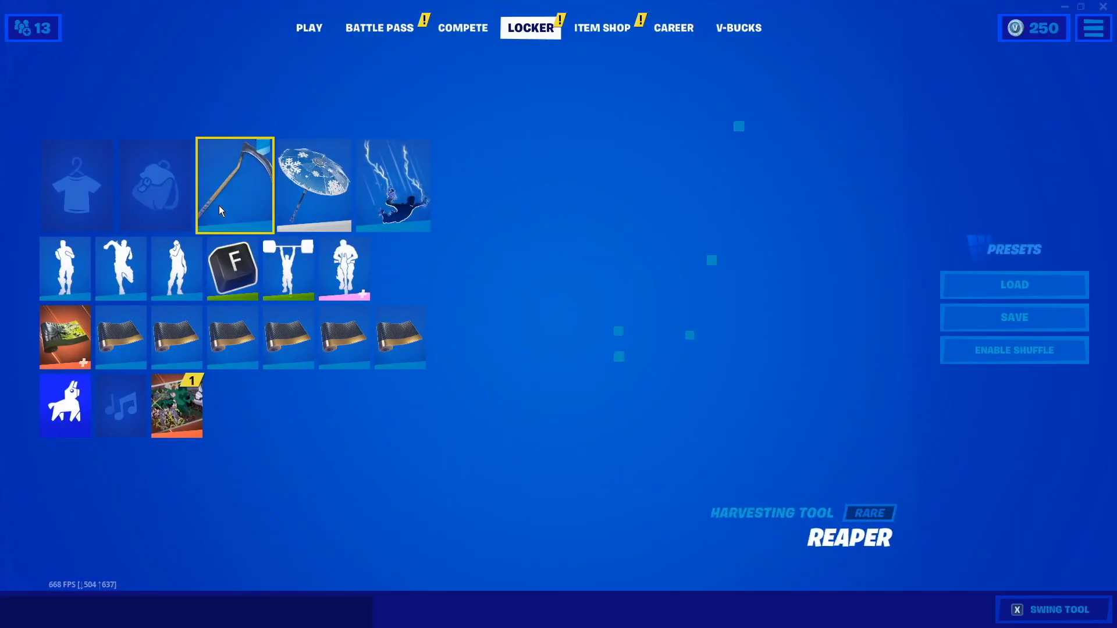
# Select and save the Hand of Lightning pickaxe as the harvesting tool
pyautogui.click(215, 207)
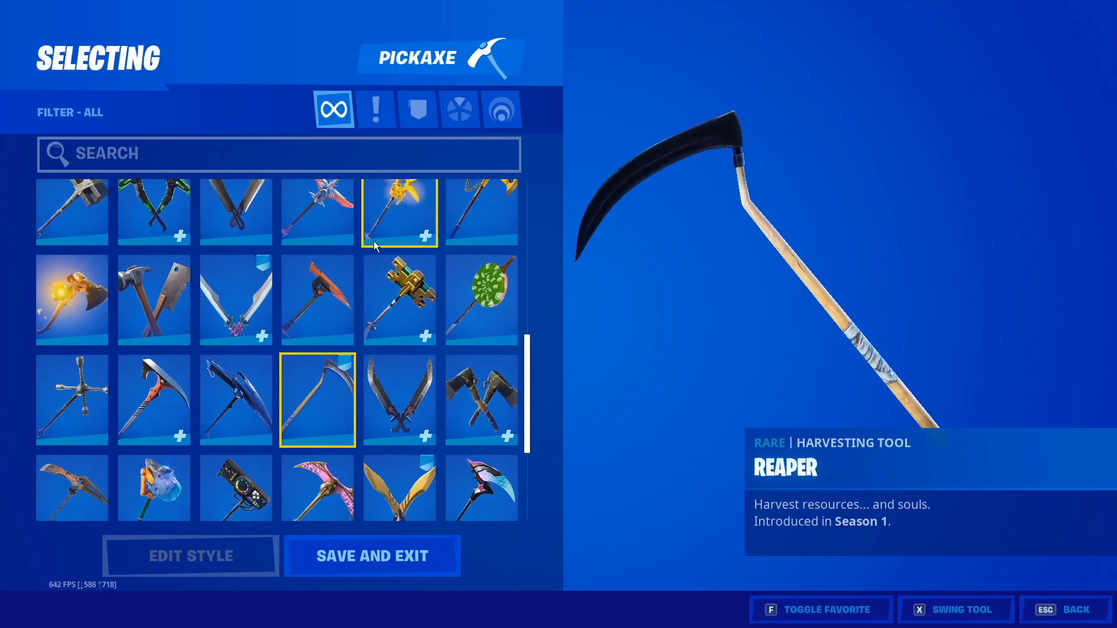
pyautogui.scroll(-1, 410, 429)
pyautogui.scroll(-2, 276, 398)
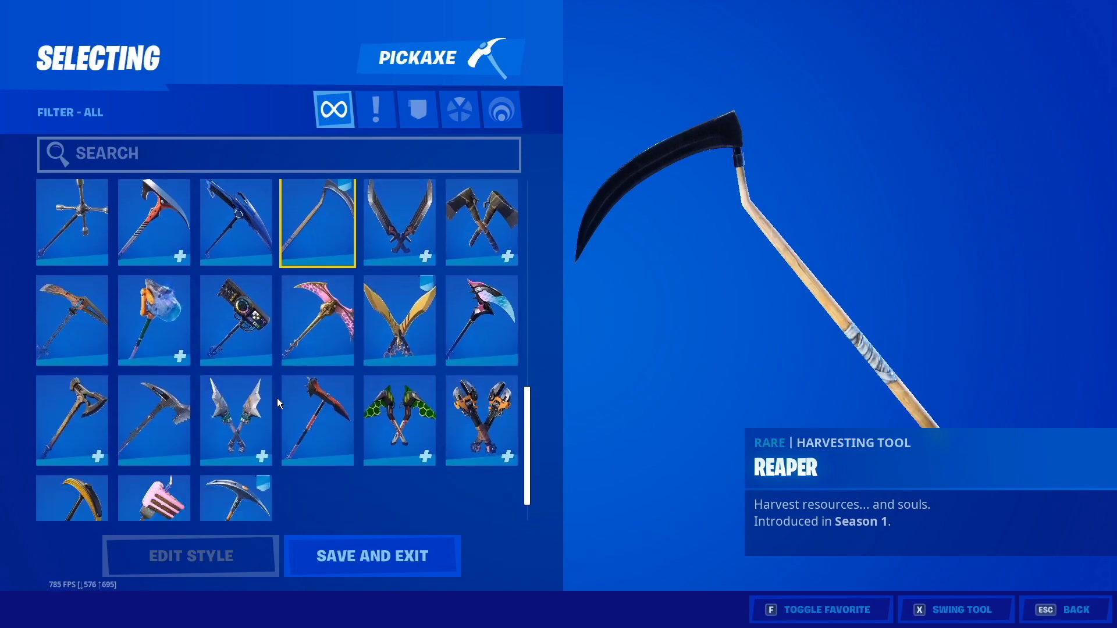
pyautogui.scroll(3, 534, 461)
pyautogui.scroll(5, 515, 271)
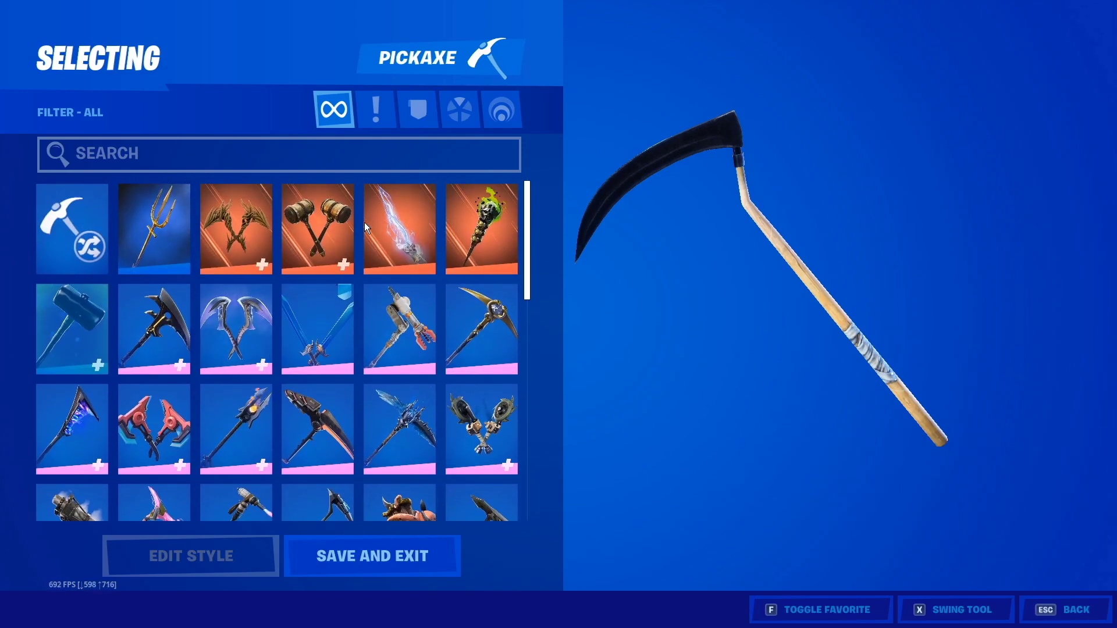
pyautogui.click(373, 222)
pyautogui.click(316, 550)
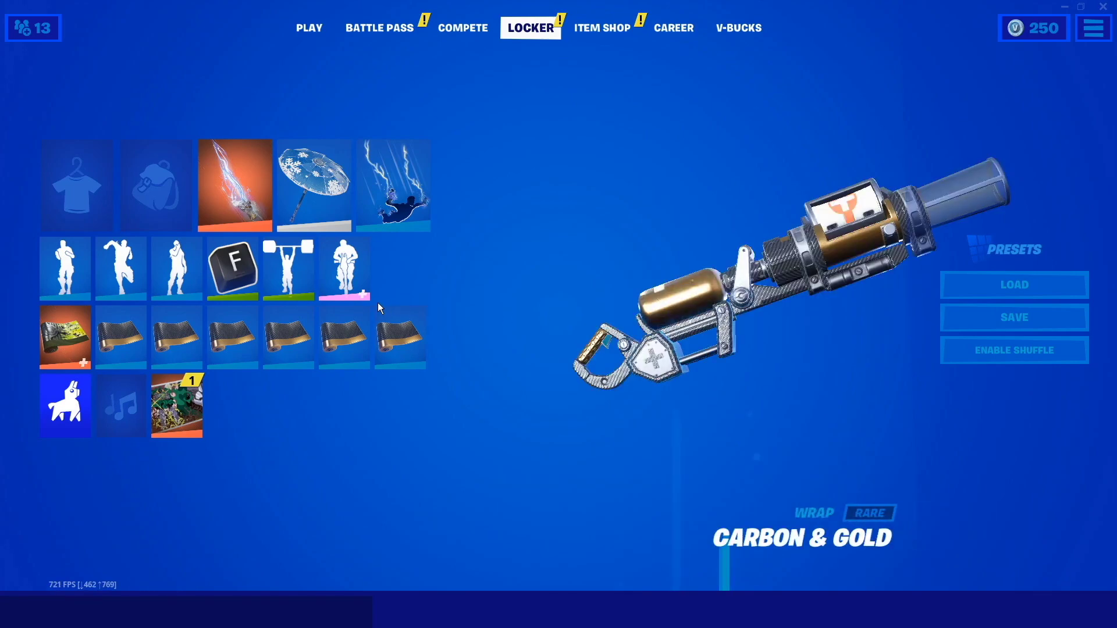
# Preview the Flawless pickaxe, then save Reaper as the harvesting tool
pyautogui.click(236, 197)
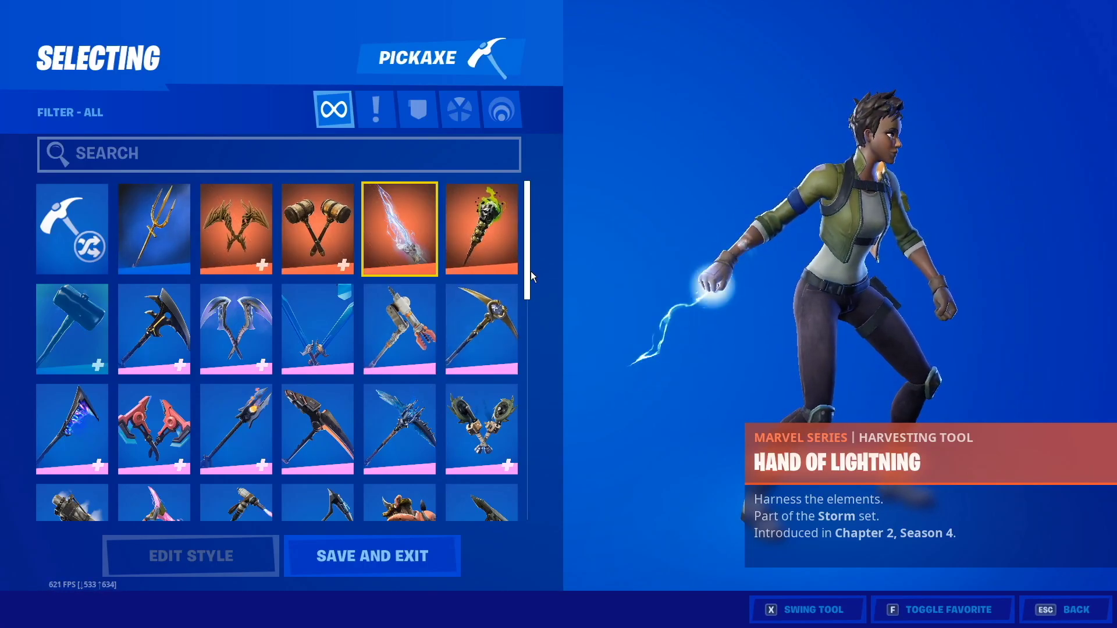
pyautogui.click(488, 317)
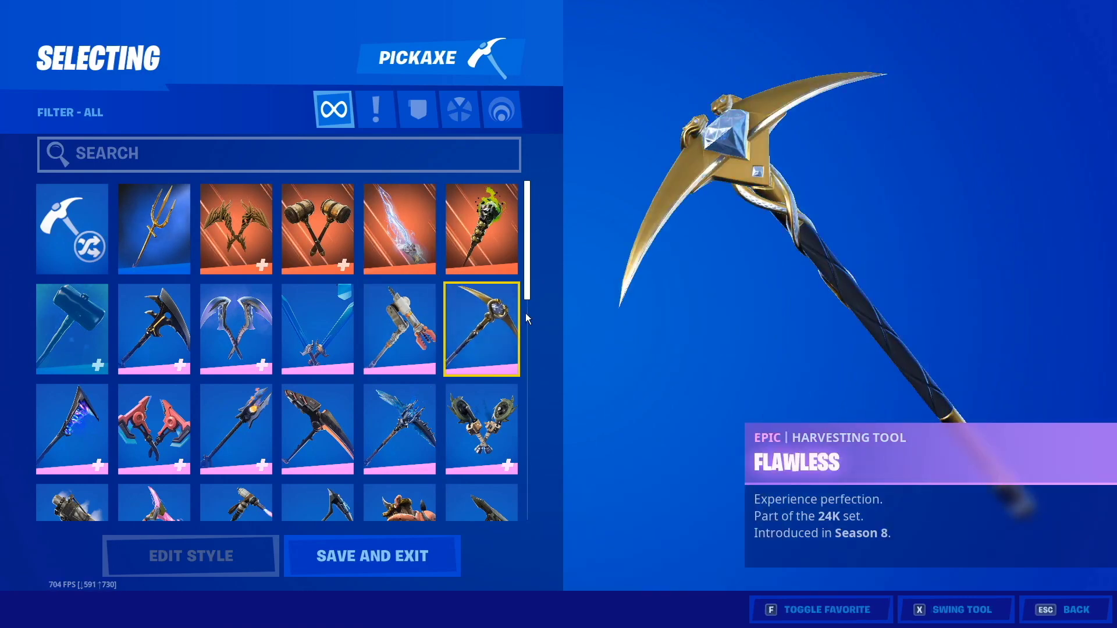
pyautogui.scroll(-8, 526, 349)
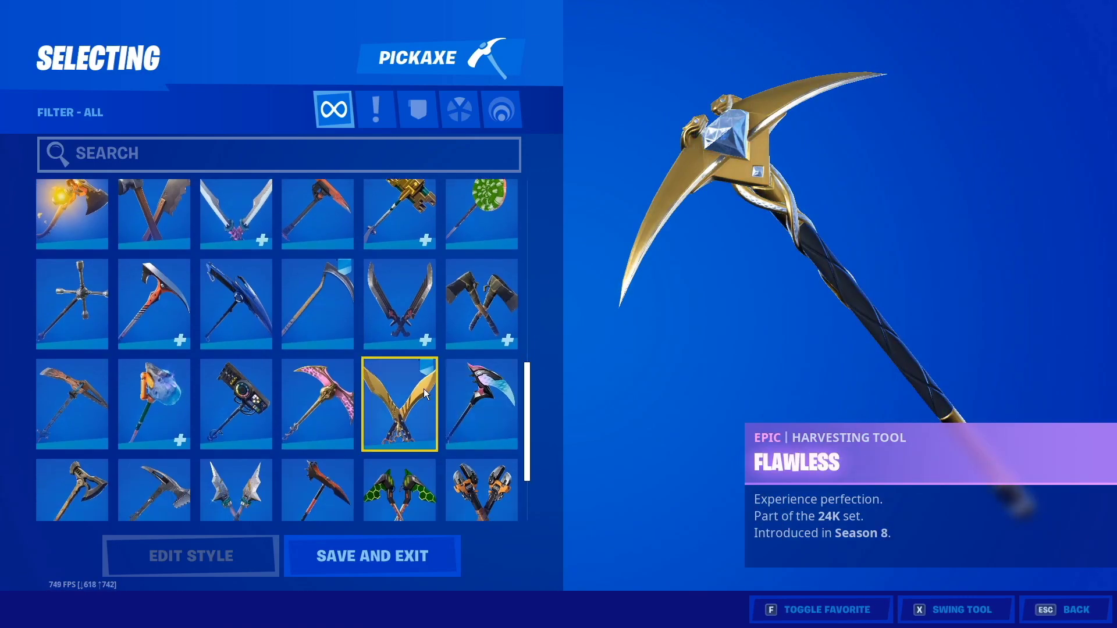
pyautogui.moveTo(424, 389)
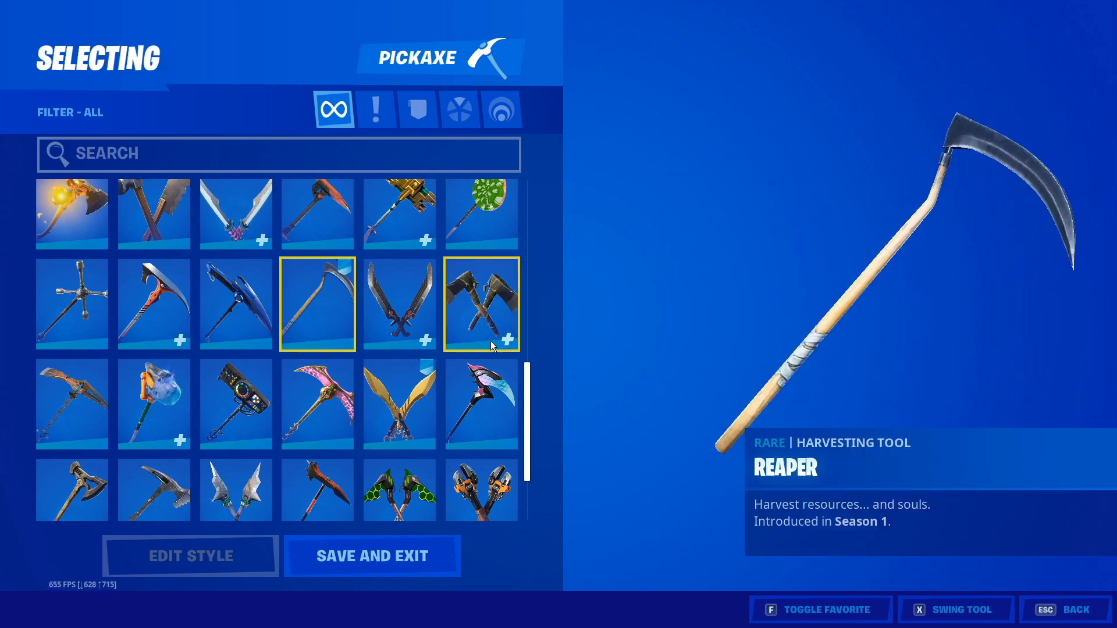
pyautogui.scroll(-3, 536, 430)
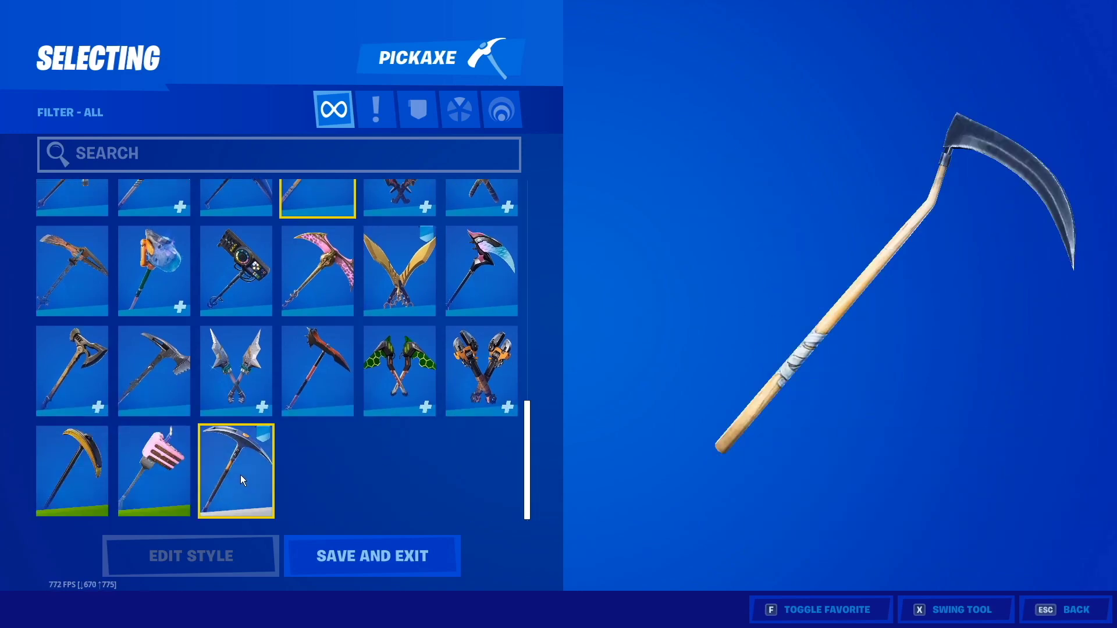
pyautogui.scroll(1, 358, 258)
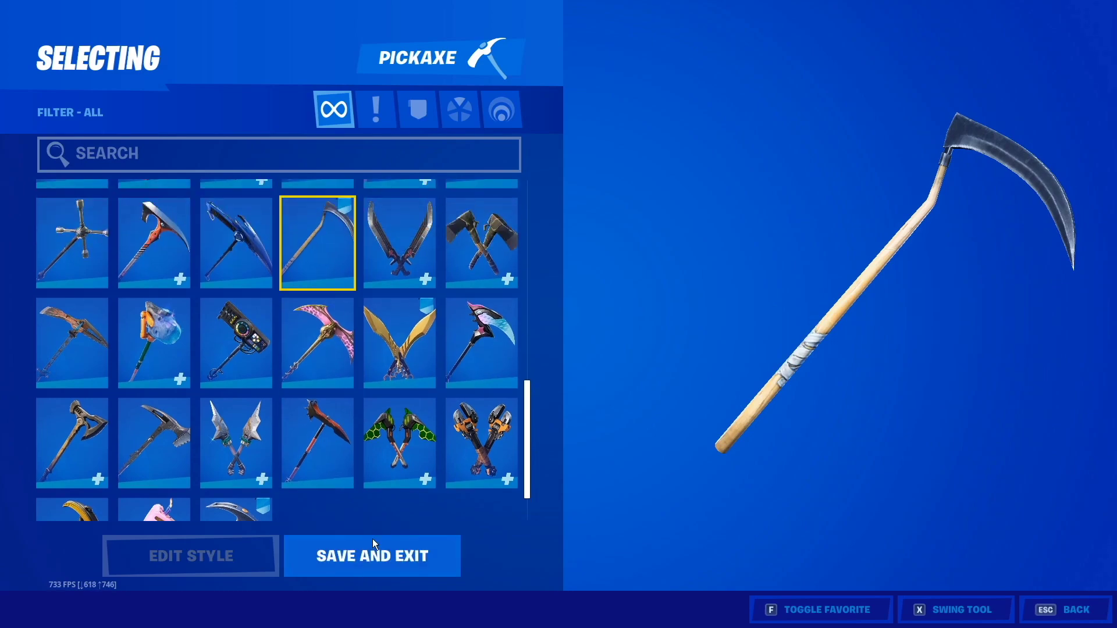
pyautogui.click(401, 573)
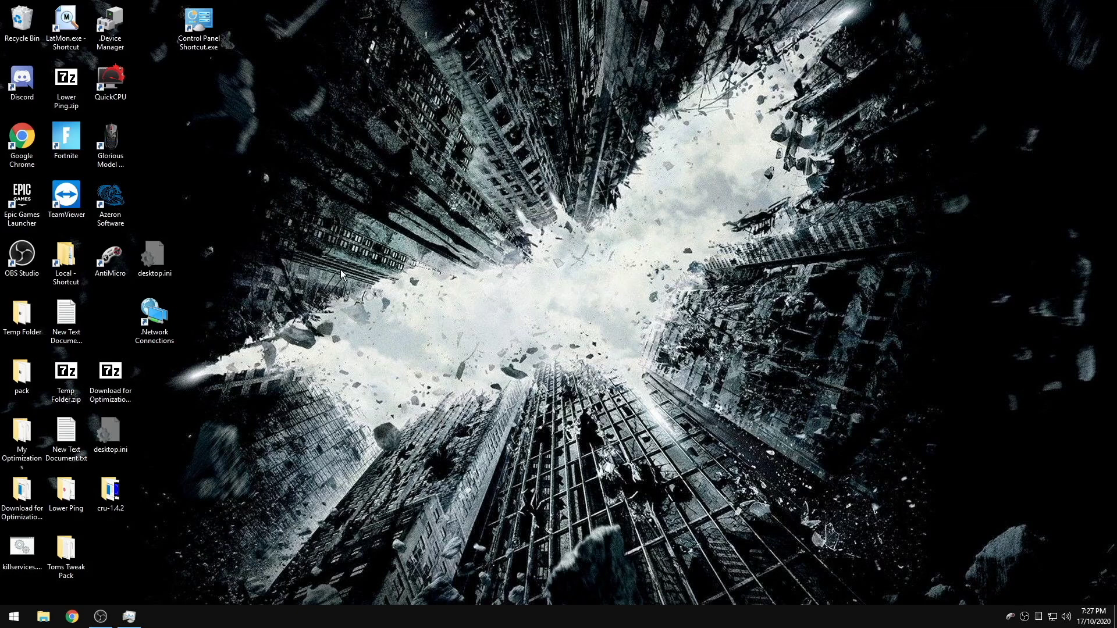
# Go to System protection in Control Panel, then start and cancel a new restore point
pyautogui.doubleClick(198, 26)
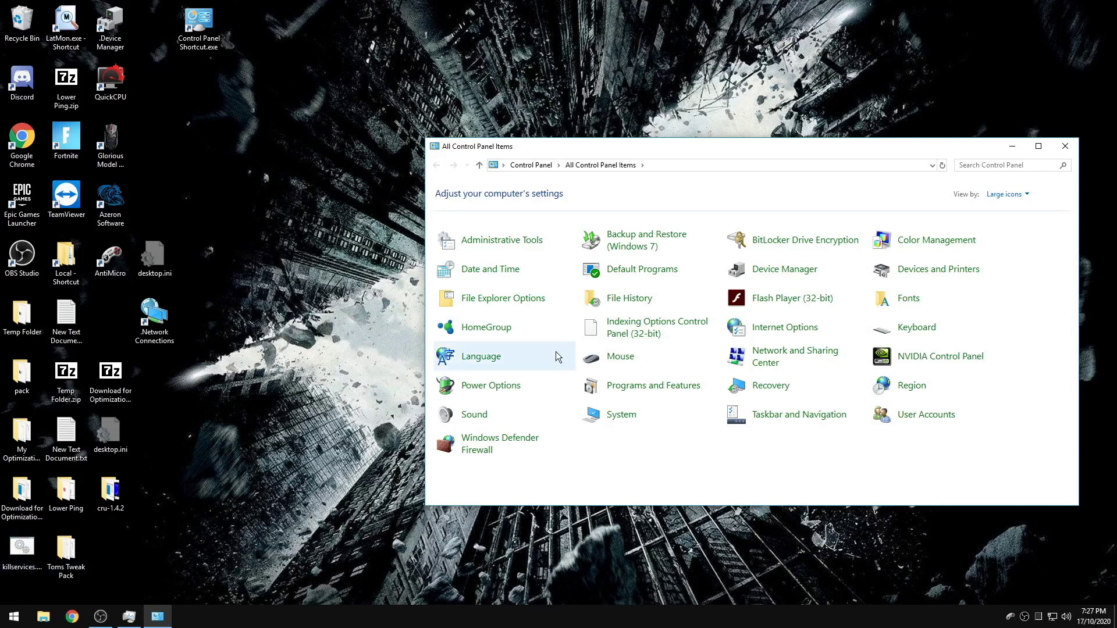
pyautogui.click(633, 418)
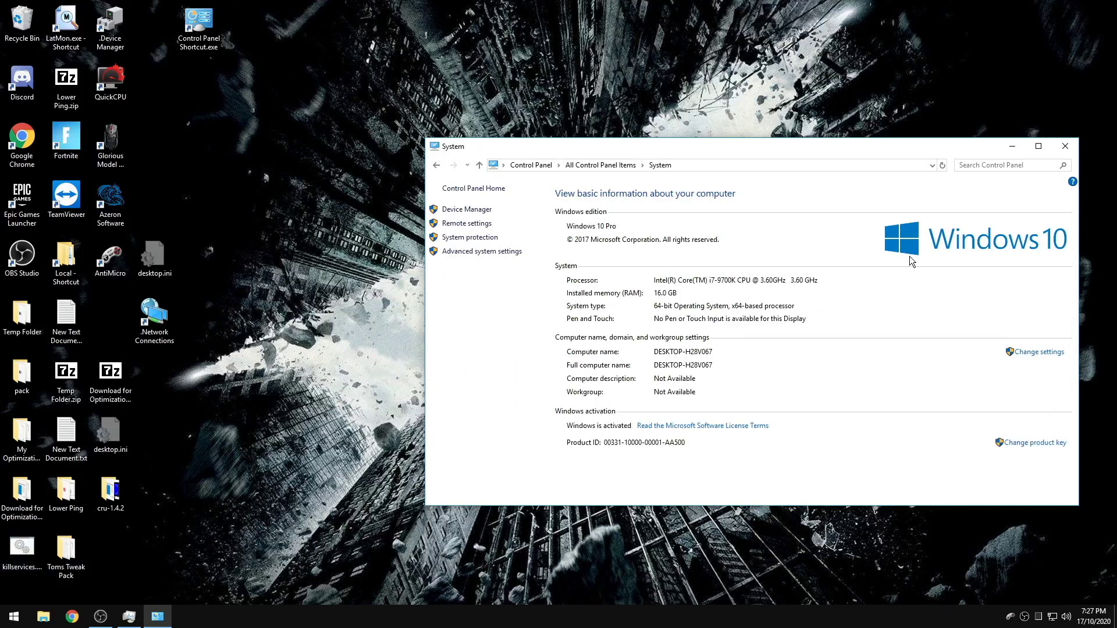
pyautogui.click(470, 238)
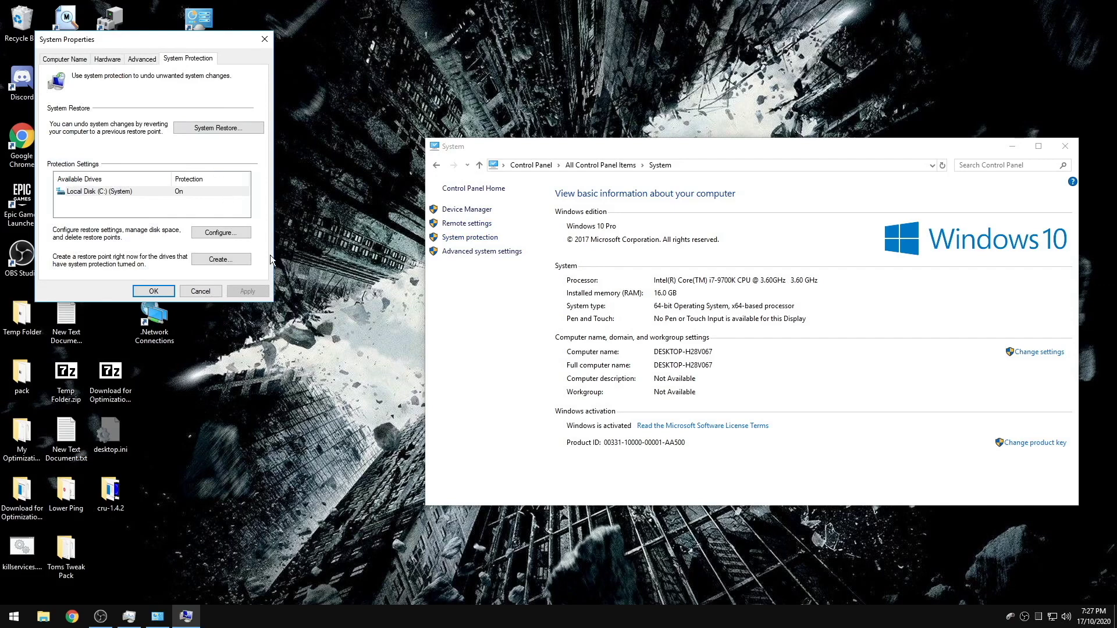
pyautogui.click(220, 260)
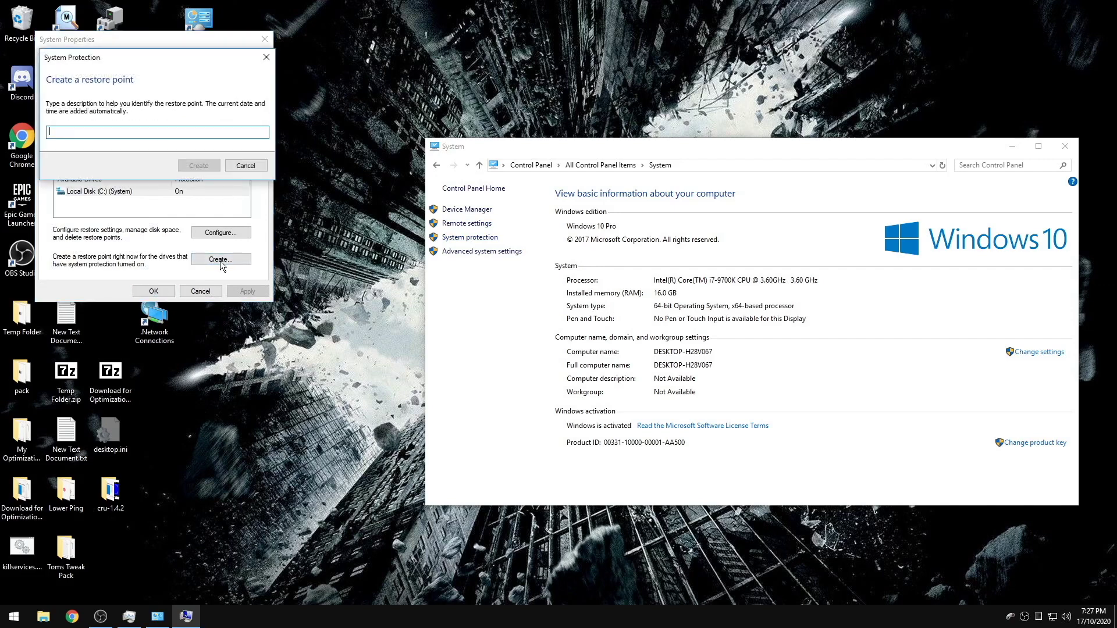
pyautogui.click(265, 60)
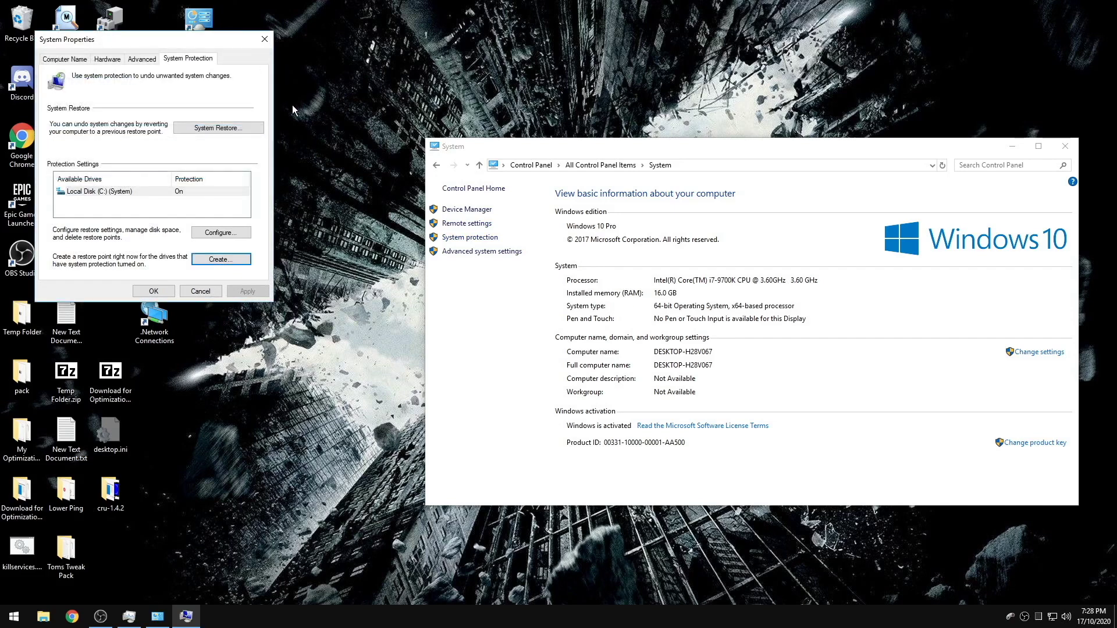
# Start System Restore, select a different restore point, and view the list of restore points
pyautogui.click(256, 129)
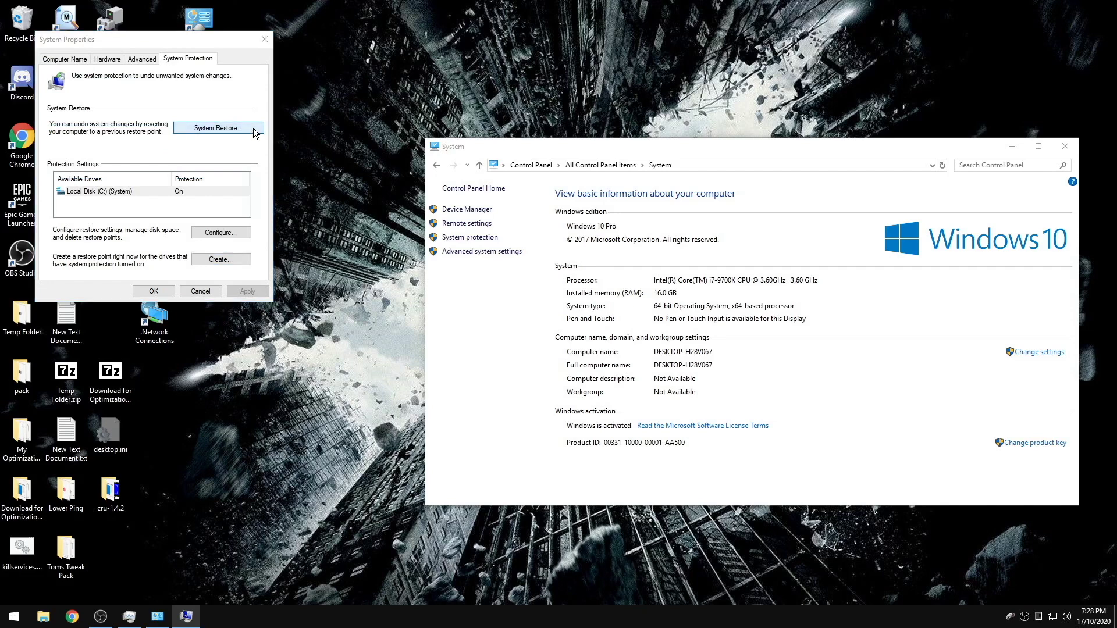
pyautogui.click(552, 400)
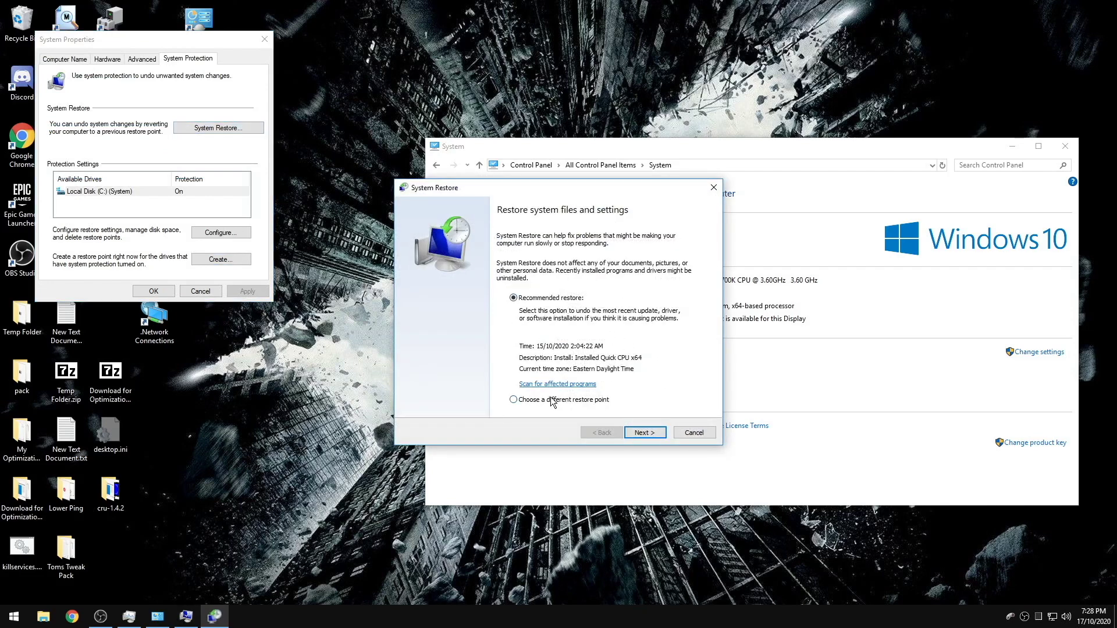
pyautogui.click(653, 437)
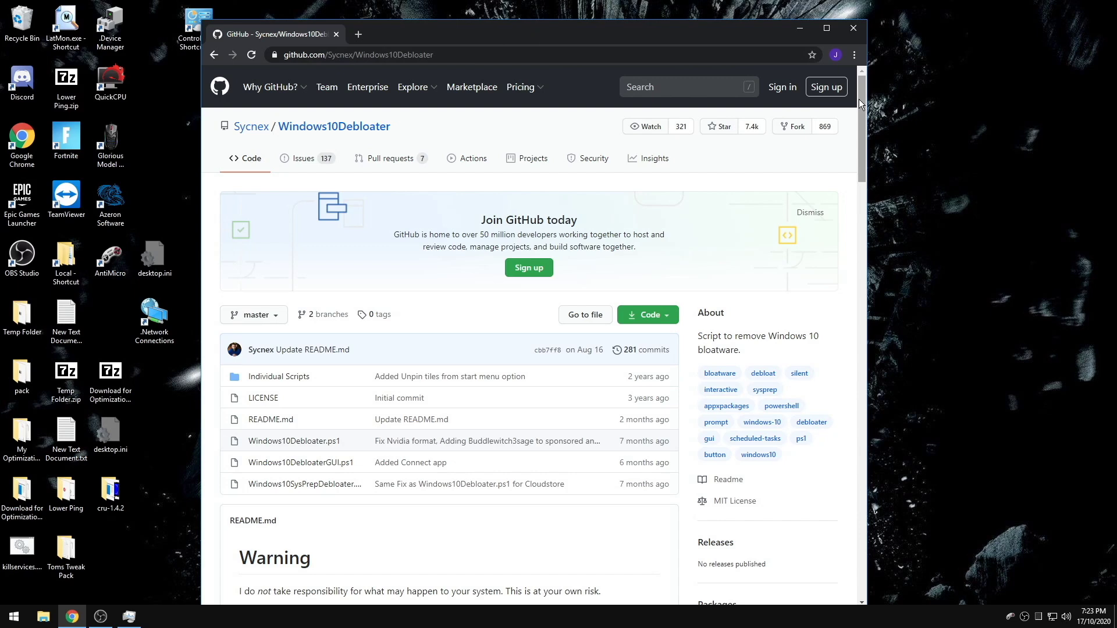
# Highlight the Quick download link iex command in the Windows10Debloater README, then bring up Run
pyautogui.moveTo(860, 99)
pyautogui.mouseDown()
pyautogui.moveTo(857, 142)
pyautogui.moveTo(859, 103)
pyautogui.mouseUp()
pyautogui.moveTo(861, 166); pyautogui.dragTo(858, 582)
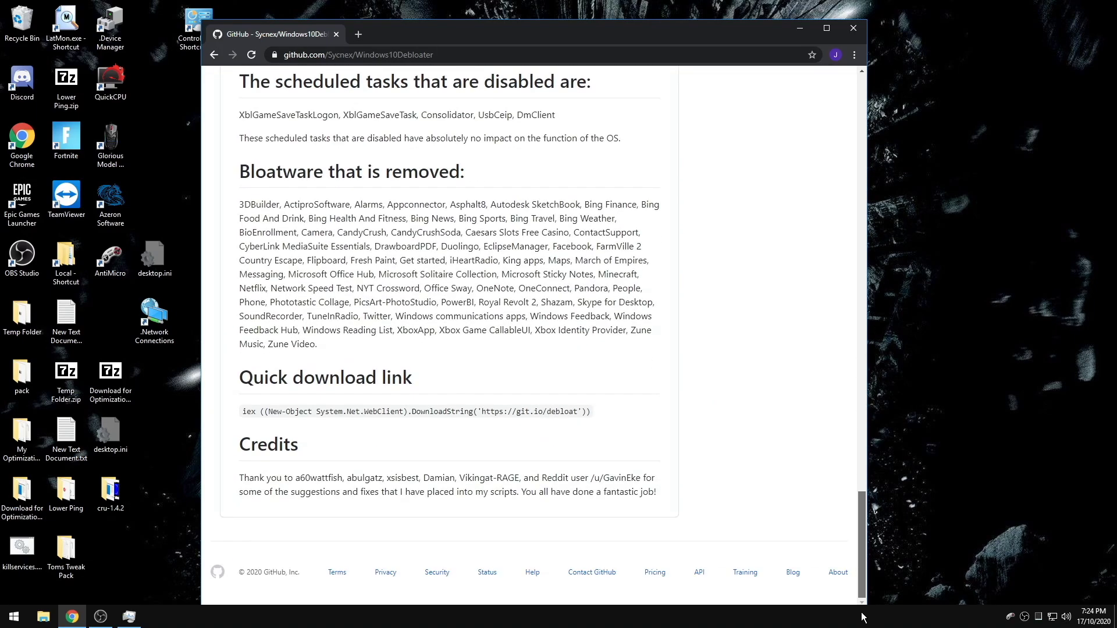
pyautogui.moveTo(244, 412); pyautogui.dragTo(593, 410)
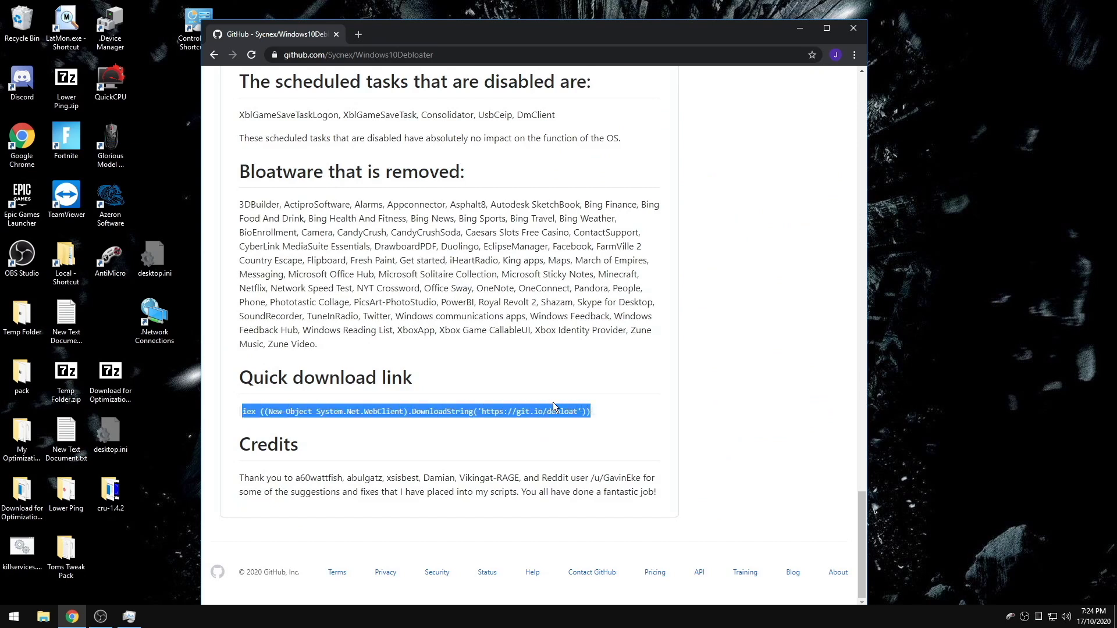
pyautogui.rightClick(14, 617)
pyautogui.click(67, 559)
# Launch PowerShell as administrator and run the pasted git.io/debloat command to bring up Windows10Debloater
pyautogui.write('powershell')
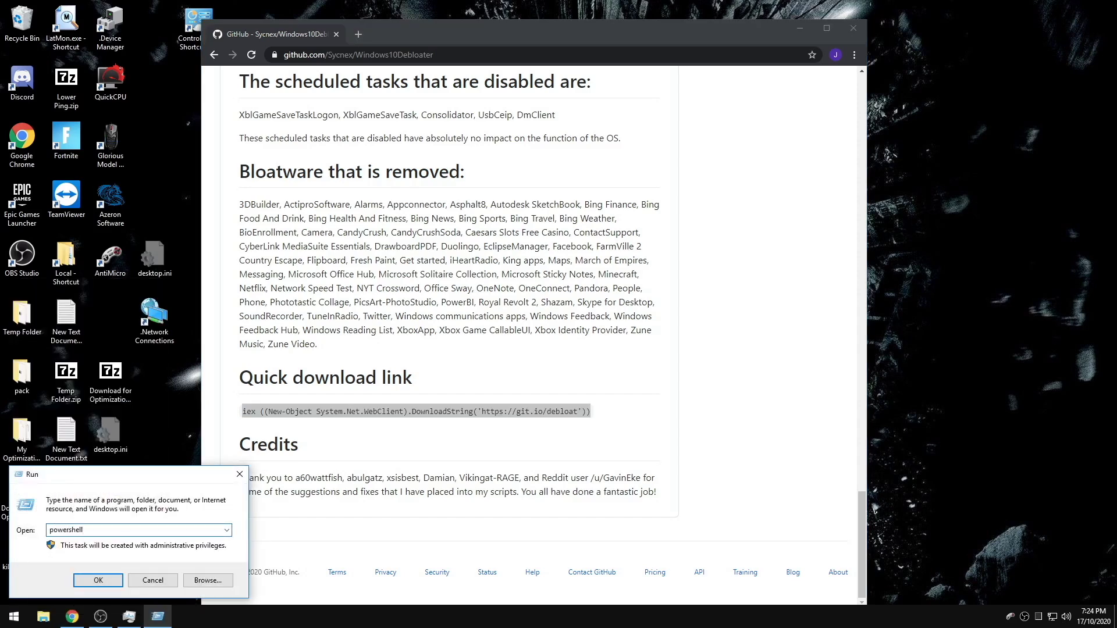
pyautogui.press('Return')
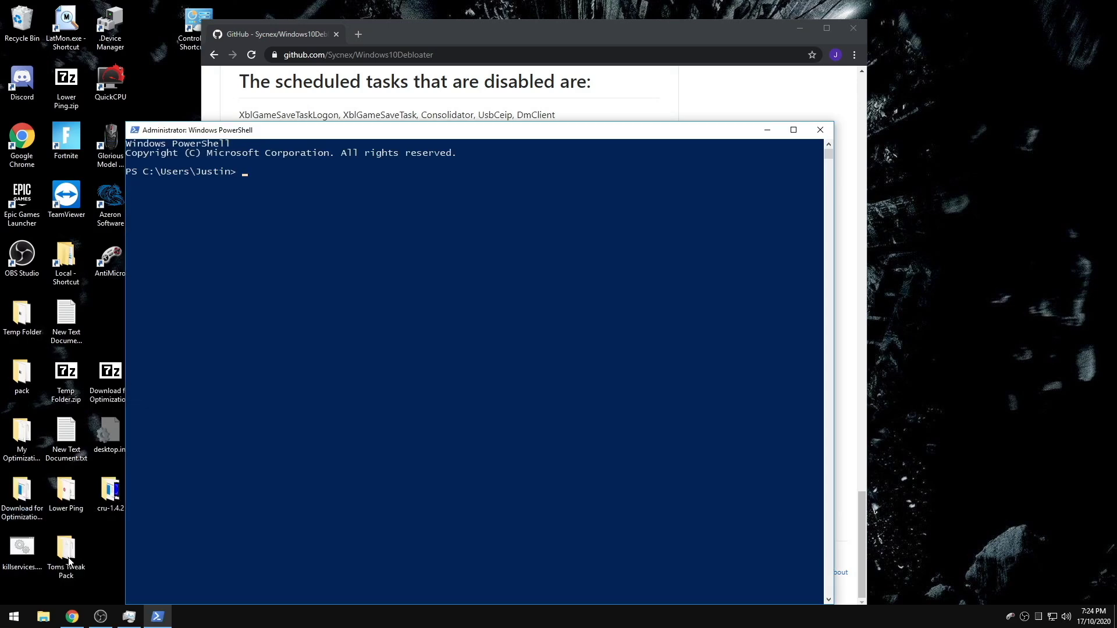
pyautogui.write("iex ((New-Object System.Net.WebClient).DownloadString('https://git.io/debloat'))")
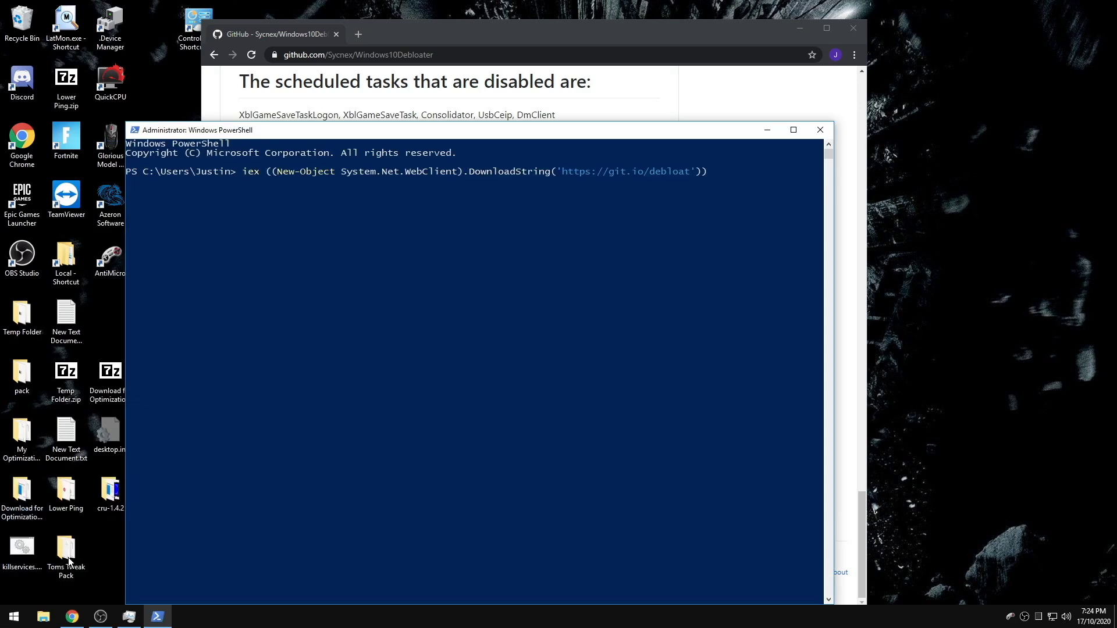
pyautogui.press('Return')
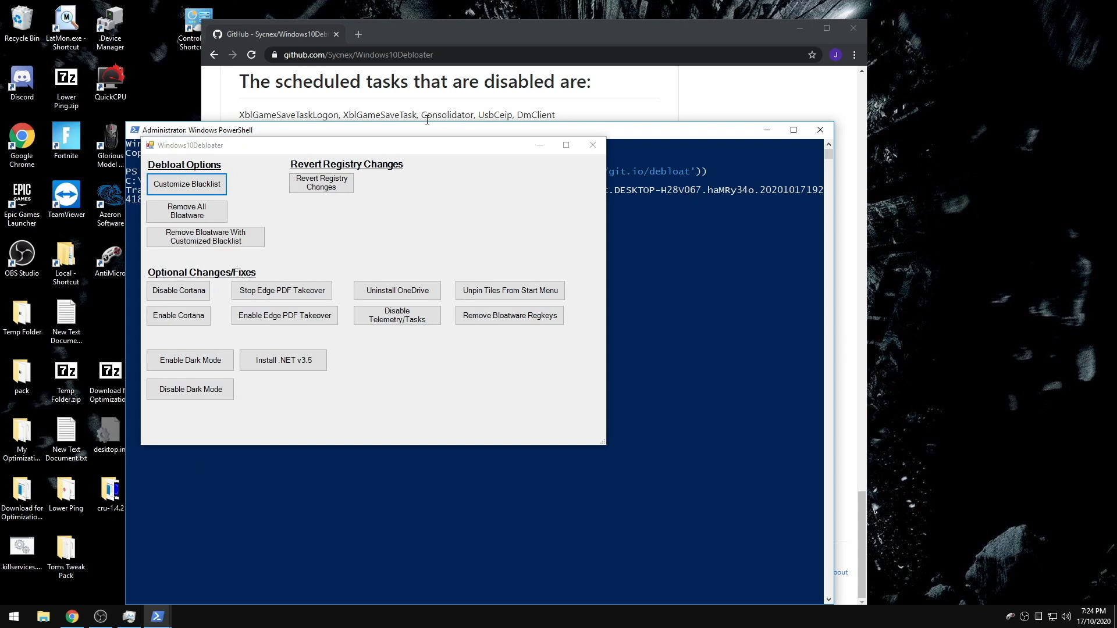
pyautogui.moveTo(356, 151); pyautogui.dragTo(552, 168)
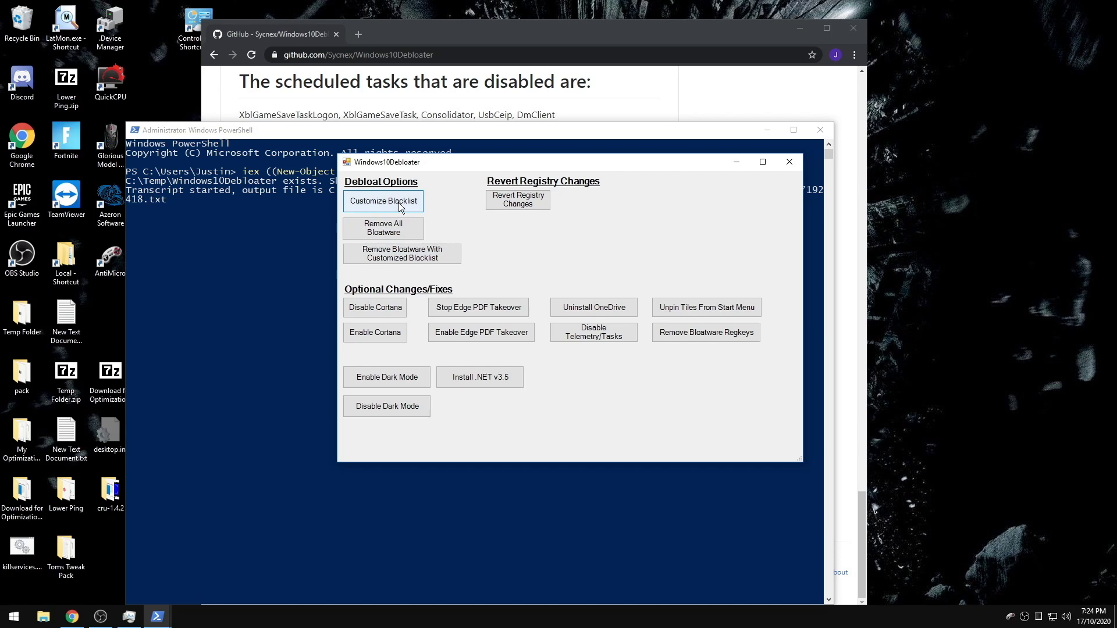
pyautogui.click(366, 205)
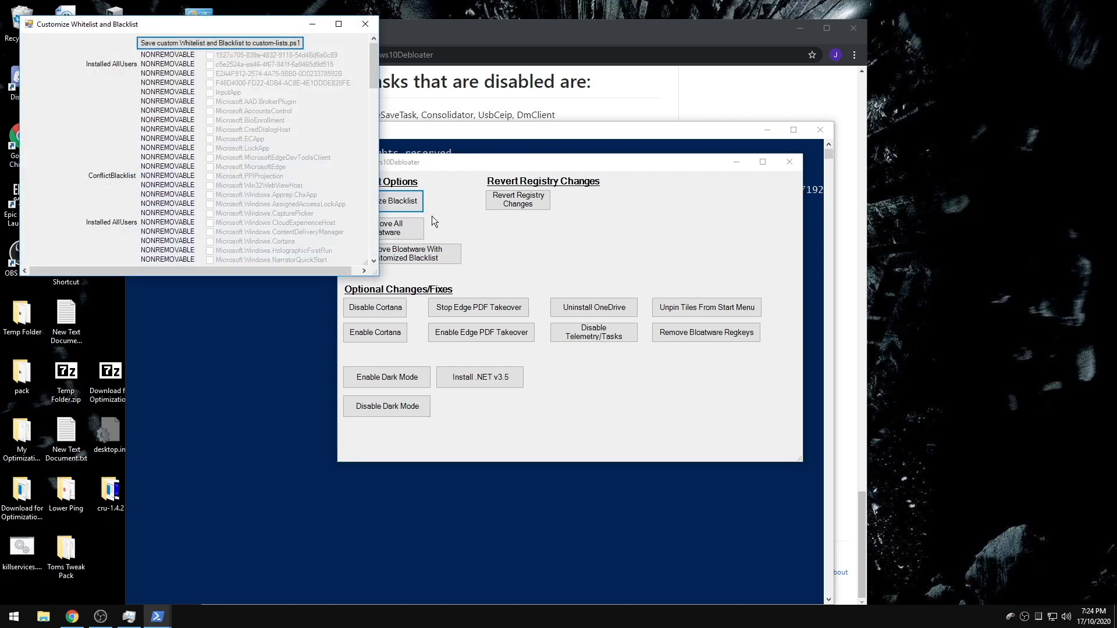
pyautogui.moveTo(374, 71); pyautogui.dragTo(374, 100)
pyautogui.scroll(-10, 239, 140)
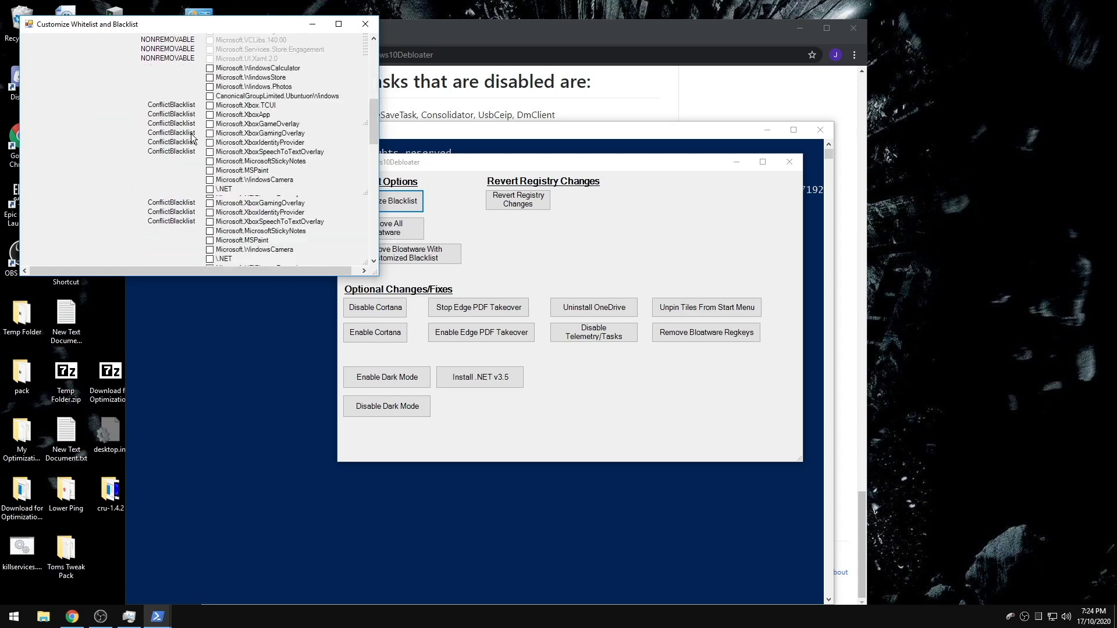
pyautogui.moveTo(372, 149); pyautogui.dragTo(373, 125)
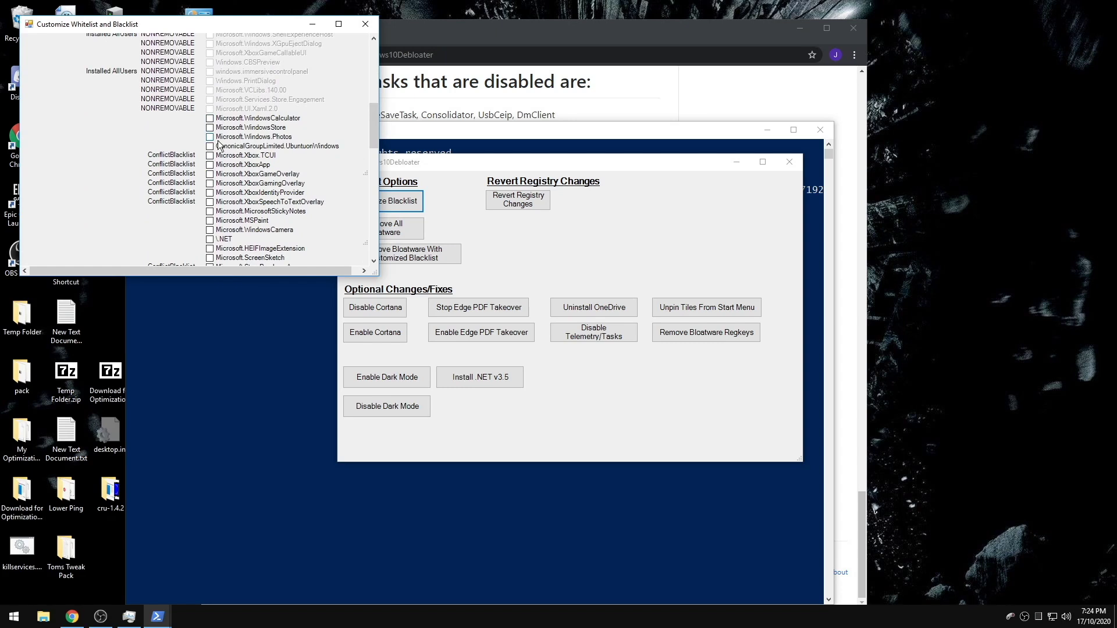
pyautogui.scroll(-5, 217, 163)
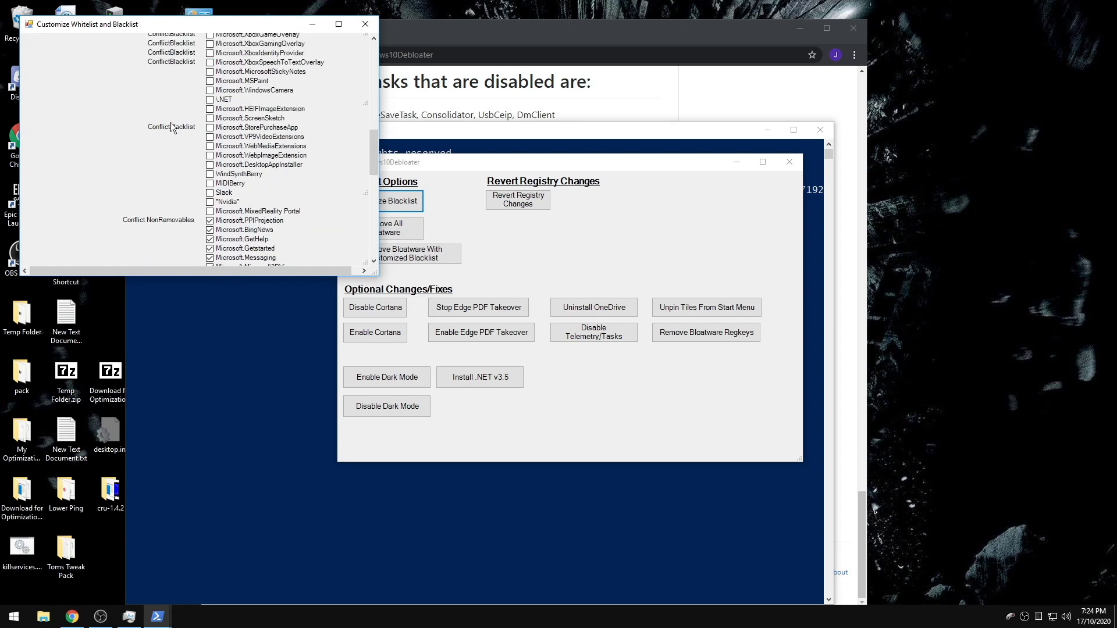
pyautogui.scroll(3, 174, 128)
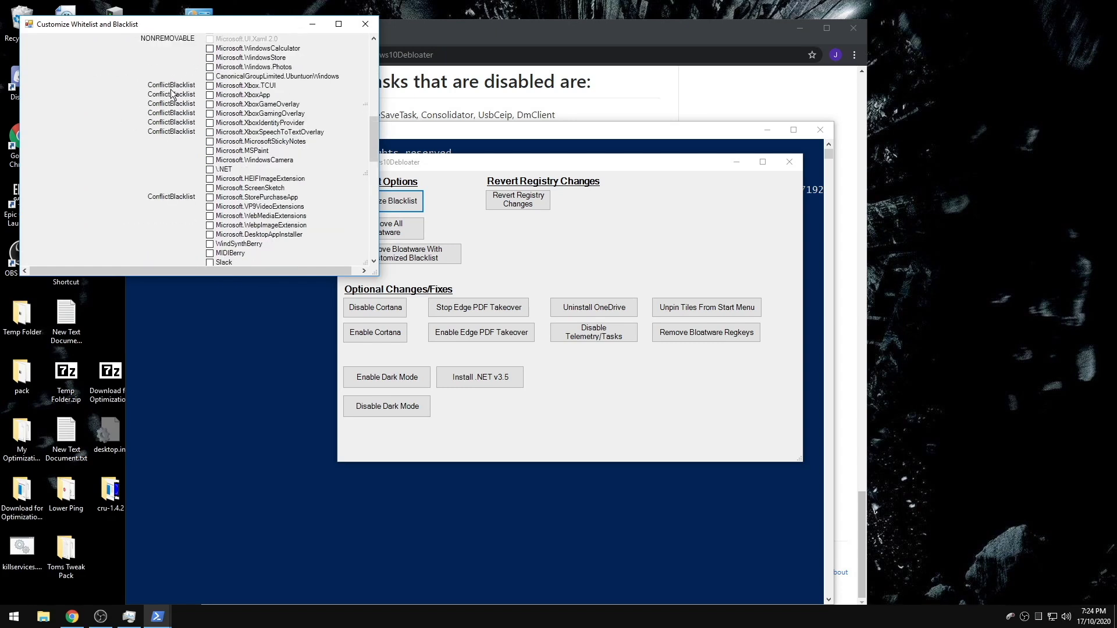
pyautogui.moveTo(374, 135); pyautogui.dragTo(366, 232)
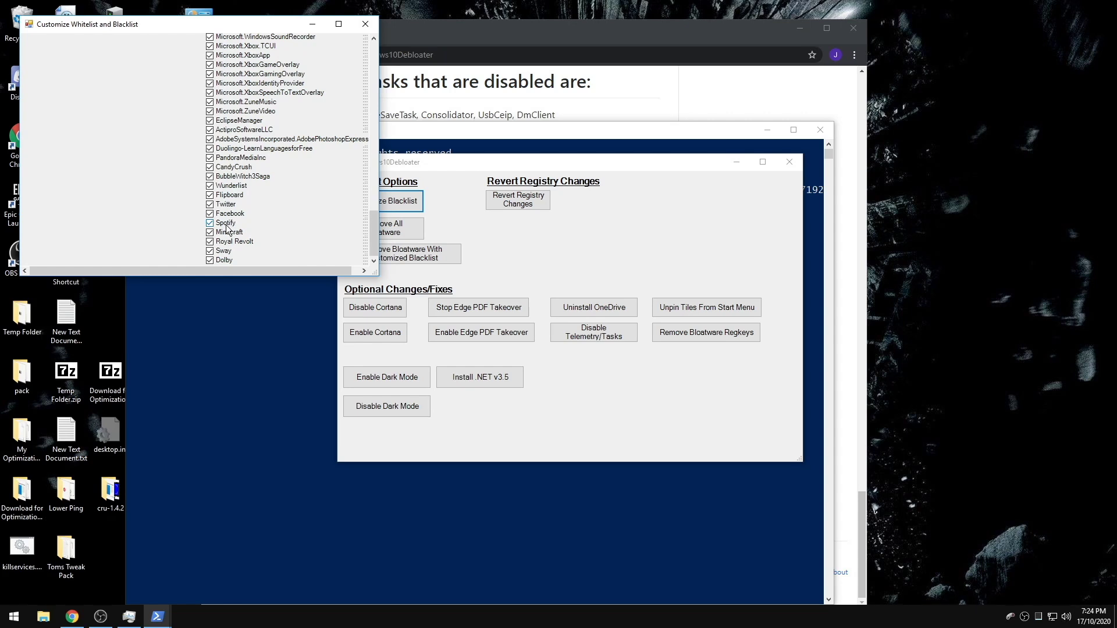
pyautogui.scroll(10, 227, 227)
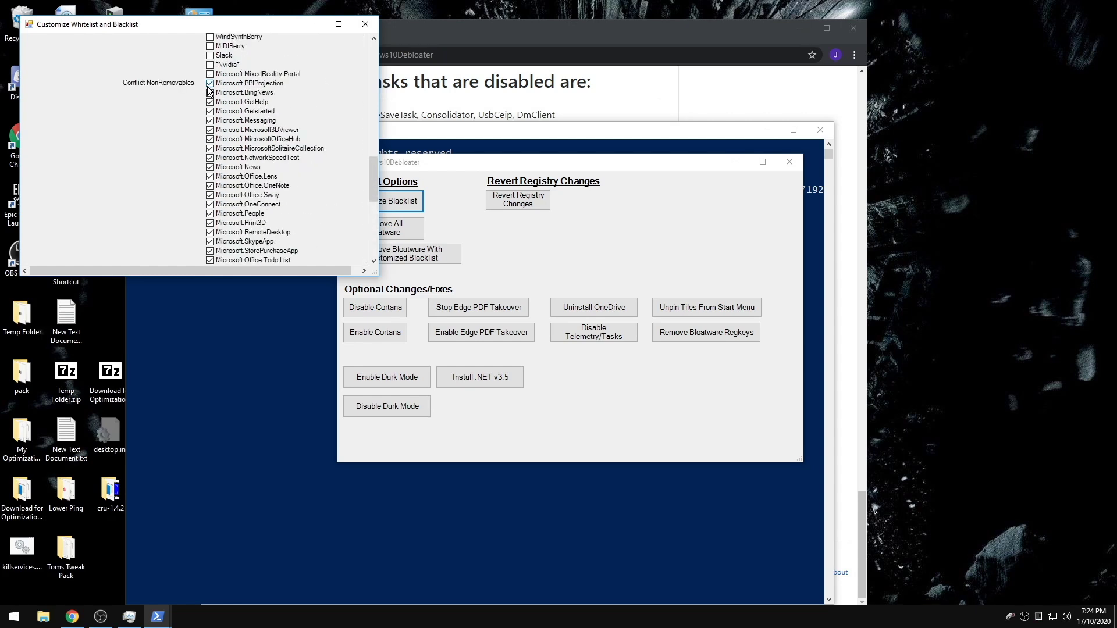
pyautogui.scroll(3, 210, 90)
pyautogui.scroll(5, 212, 110)
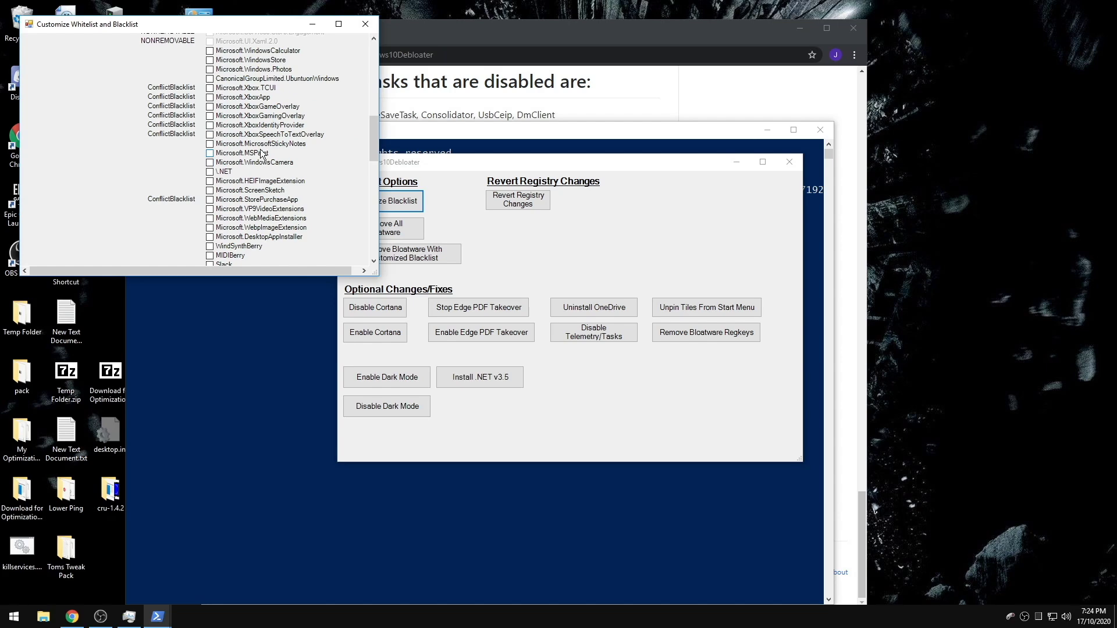
pyautogui.moveTo(372, 137)
pyautogui.mouseDown()
pyautogui.moveTo(367, 152)
pyautogui.moveTo(370, 61)
pyautogui.mouseUp()
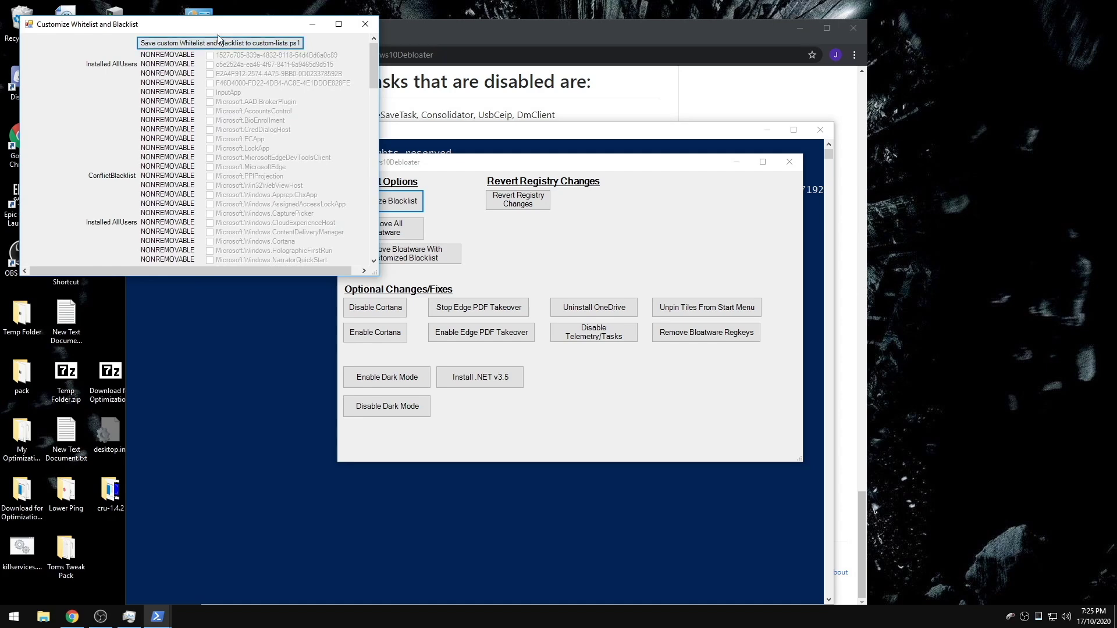
pyautogui.click(365, 24)
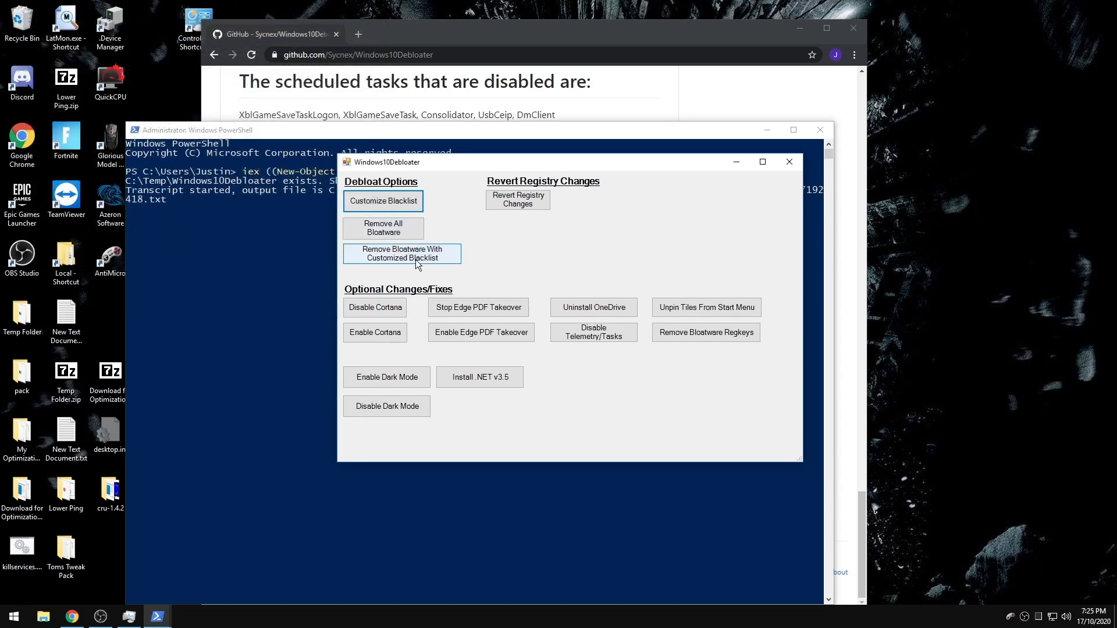
# Run 'Remove Bloatware With Customized Blacklist' until PowerShell reports 'Bloatware removed!'
pyautogui.click(386, 261)
pyautogui.moveTo(529, 164); pyautogui.dragTo(729, 73)
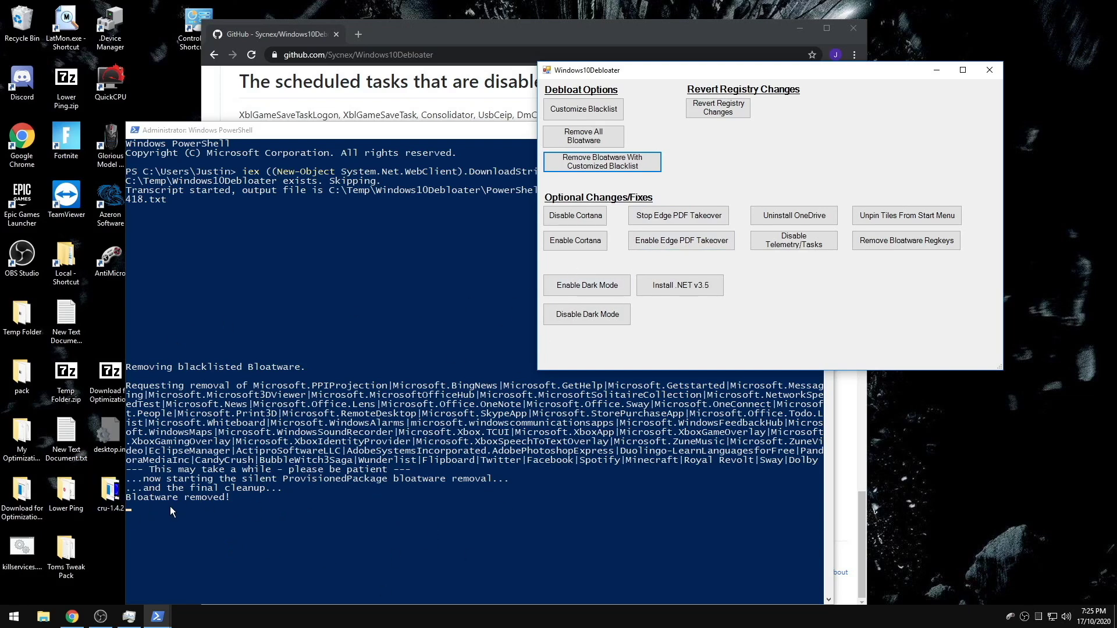
pyautogui.moveTo(657, 80); pyautogui.dragTo(382, 142)
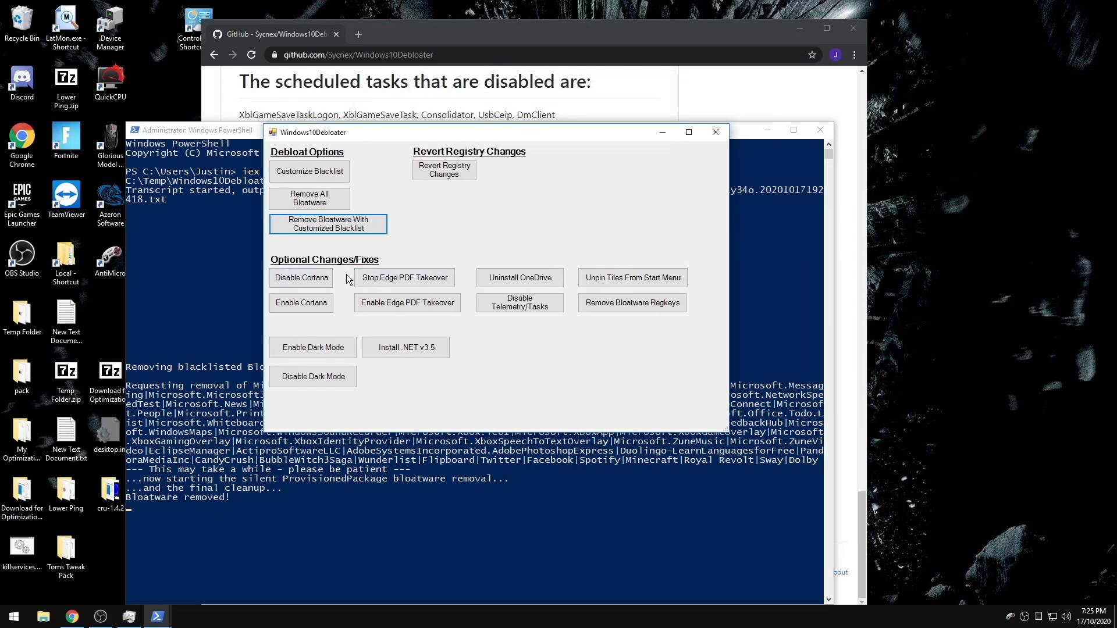
# Disable Cortana and stop Edge's PDF takeover, then briefly view the Documents folder
pyautogui.click(313, 281)
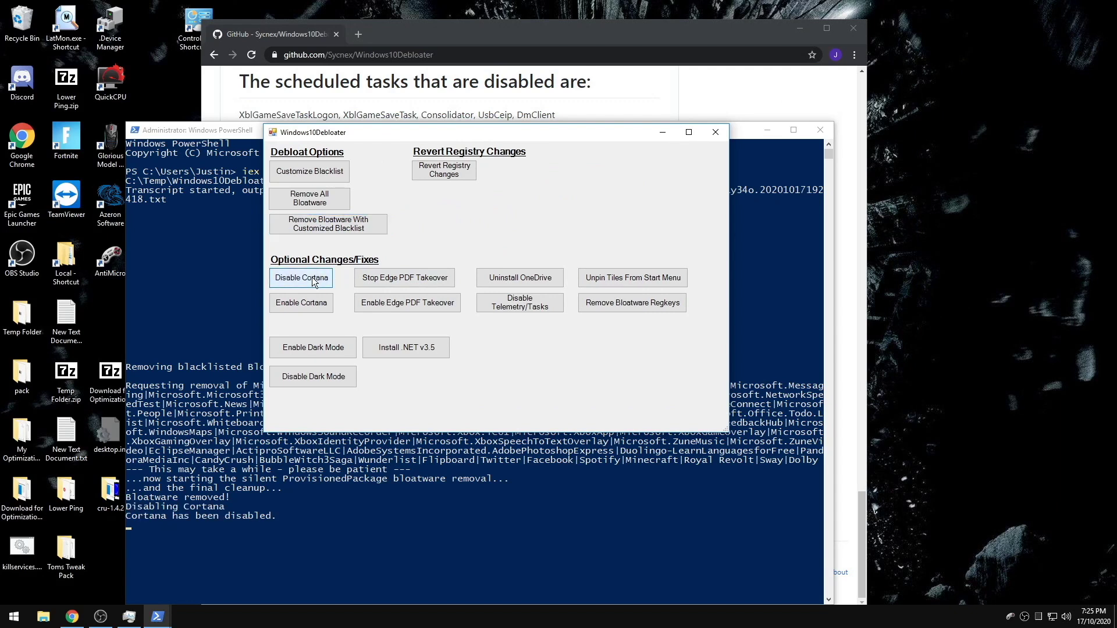
pyautogui.click(441, 281)
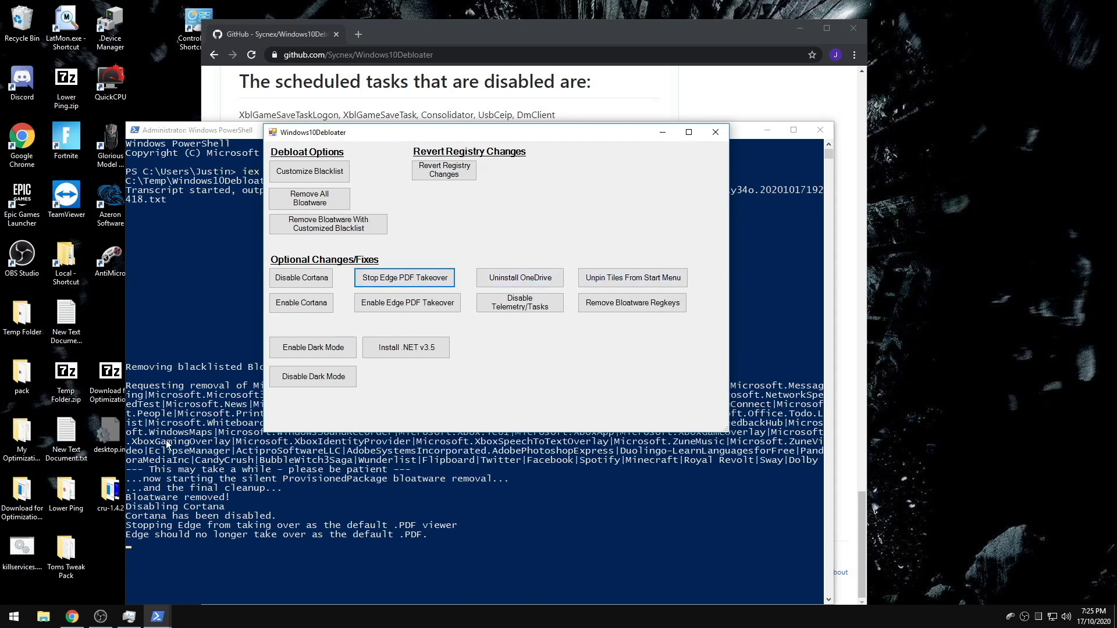
pyautogui.click(43, 617)
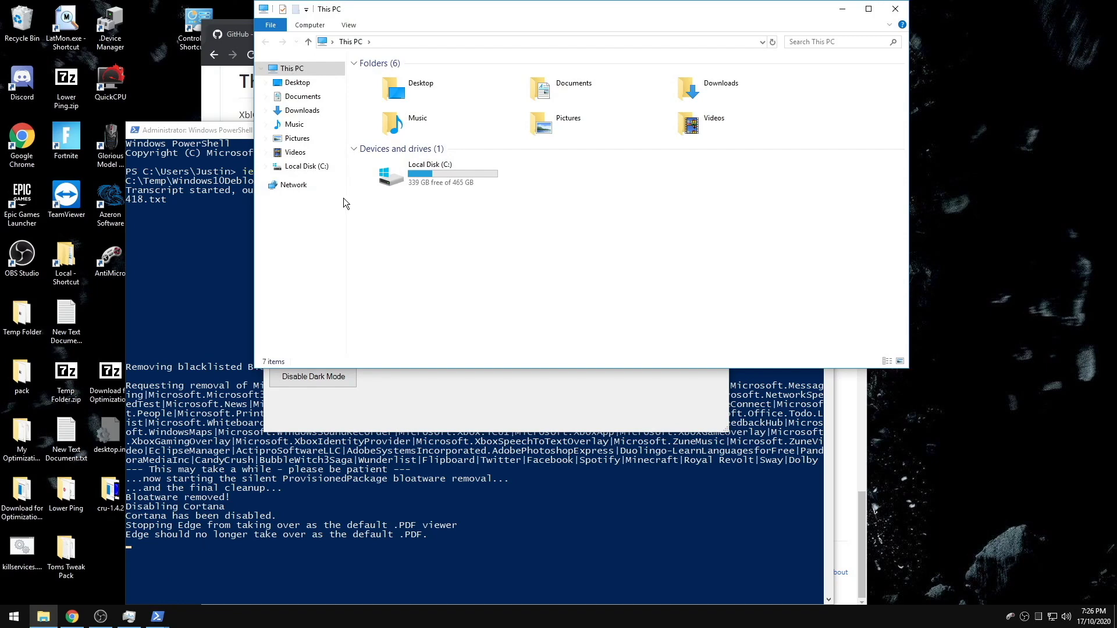
pyautogui.click(298, 97)
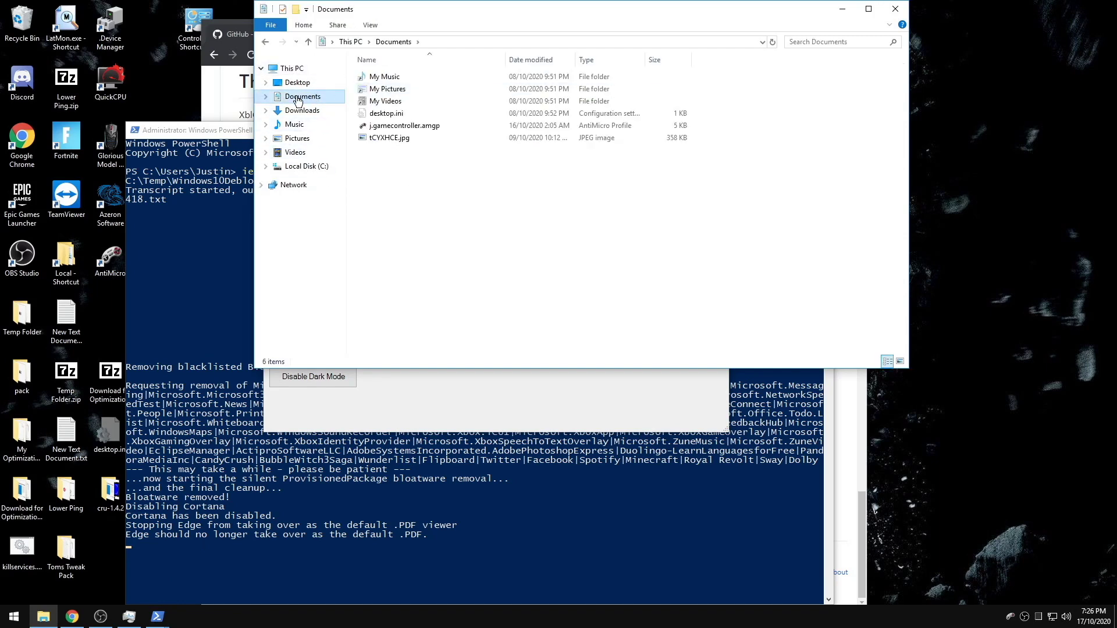
pyautogui.click(895, 9)
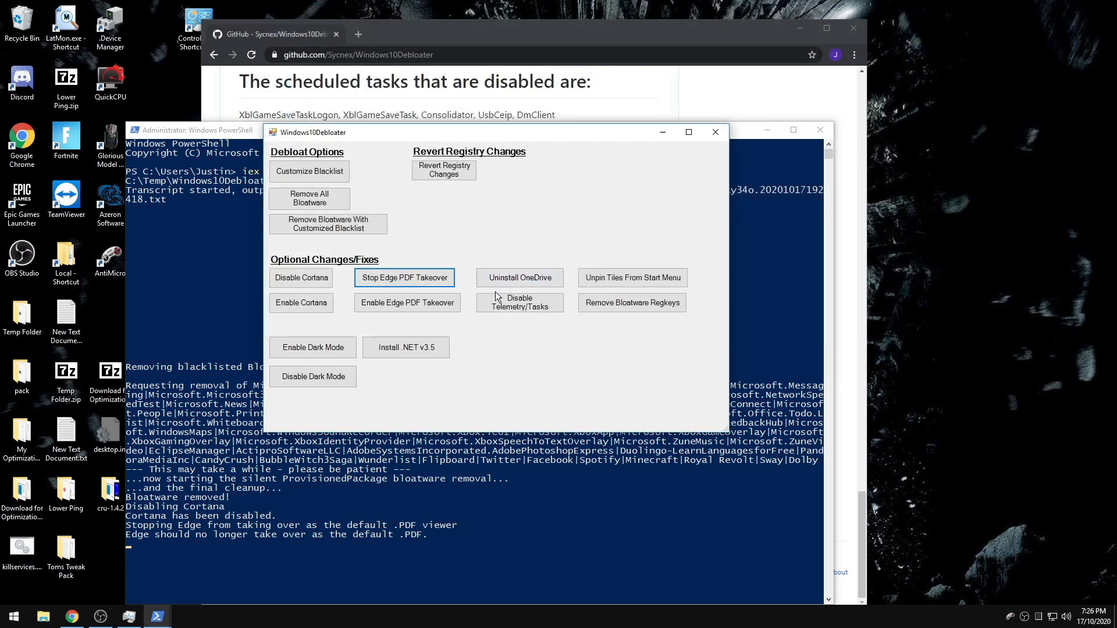
# Run Uninstall OneDrive, Unpin Tiles, Remove Bloatware Regkeys, Disable Telemetry/Tasks and Install .NET v3.5
pyautogui.click(540, 284)
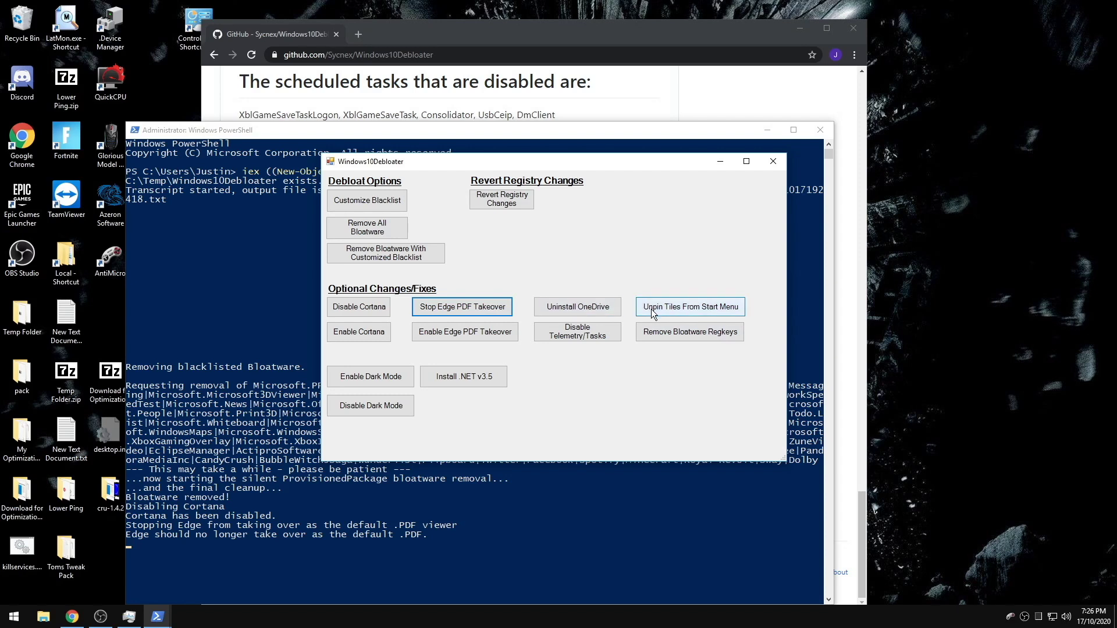
pyautogui.click(669, 307)
pyautogui.click(687, 333)
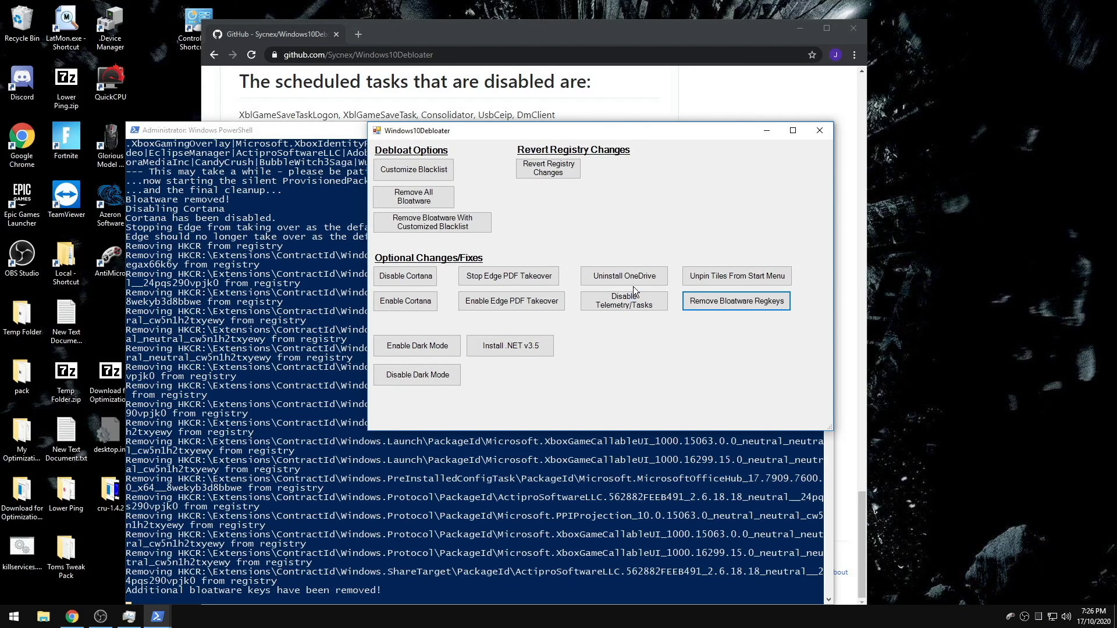
pyautogui.click(623, 302)
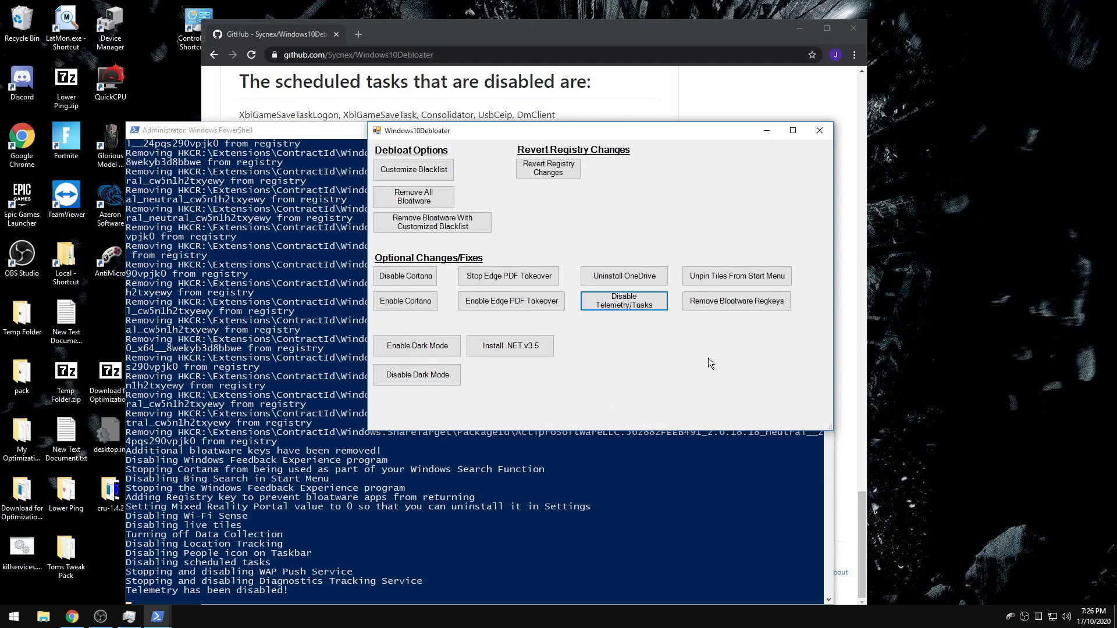
pyautogui.click(528, 349)
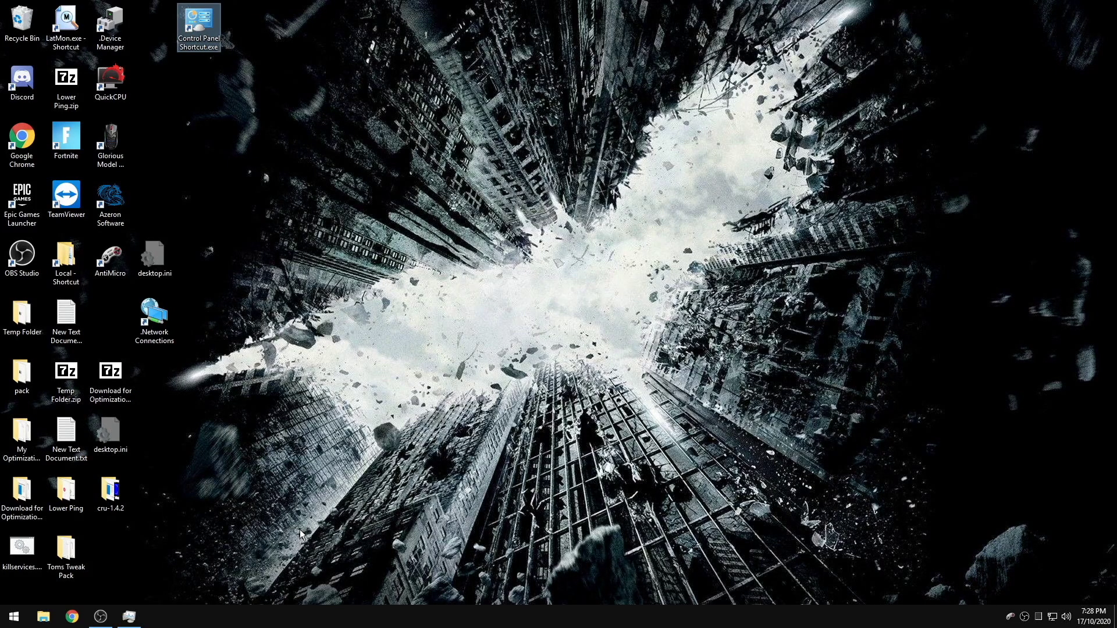
# Open Disk Management centred to review Disk 0's recovery, EFI and 465.13 GB C: partitions, then close it
pyautogui.rightClick(12, 616)
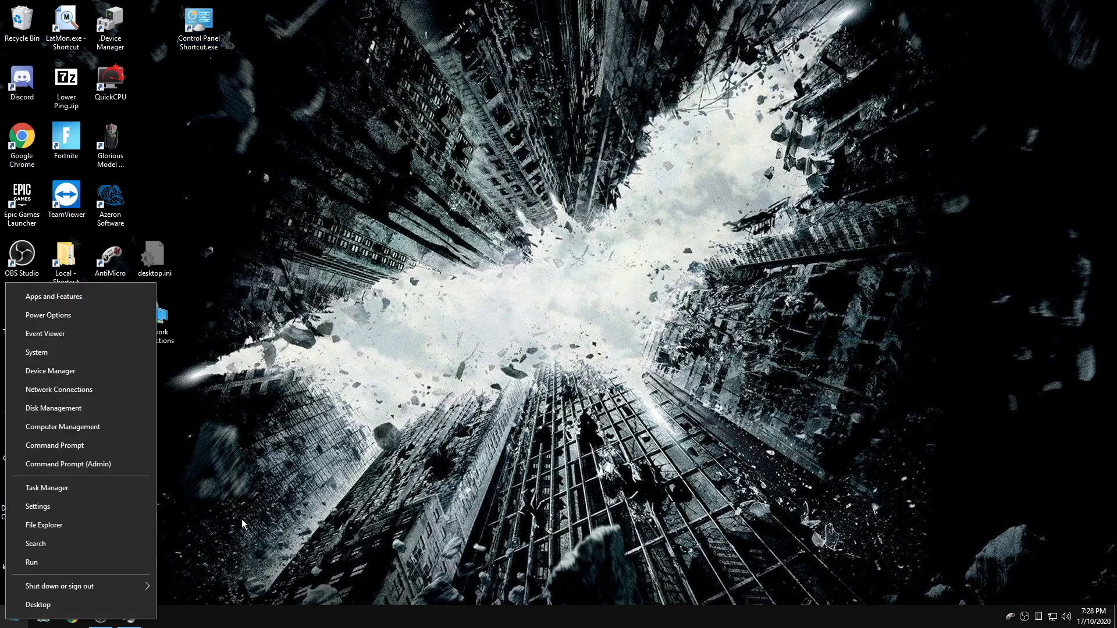
pyautogui.click(50, 409)
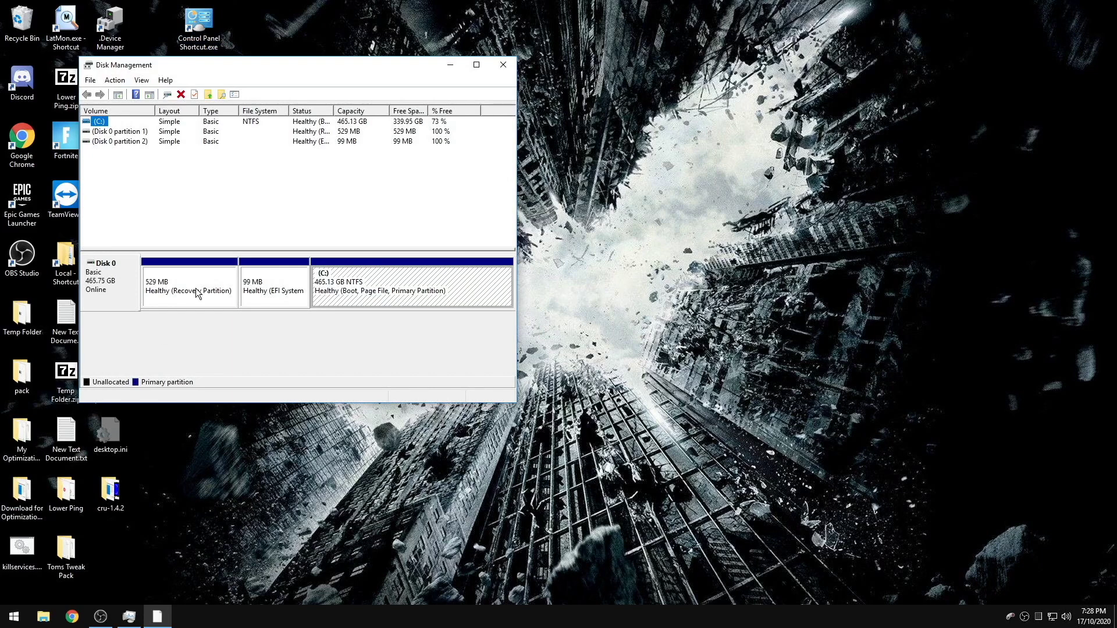
pyautogui.moveTo(299, 71); pyautogui.dragTo(477, 129)
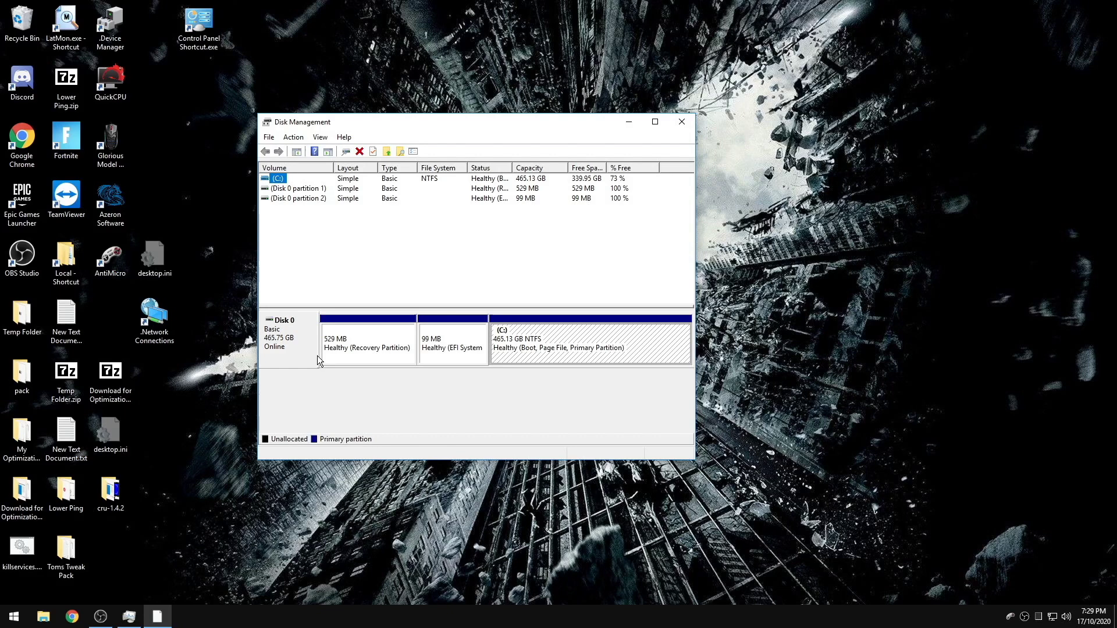
pyautogui.moveTo(537, 124); pyautogui.dragTo(588, 112)
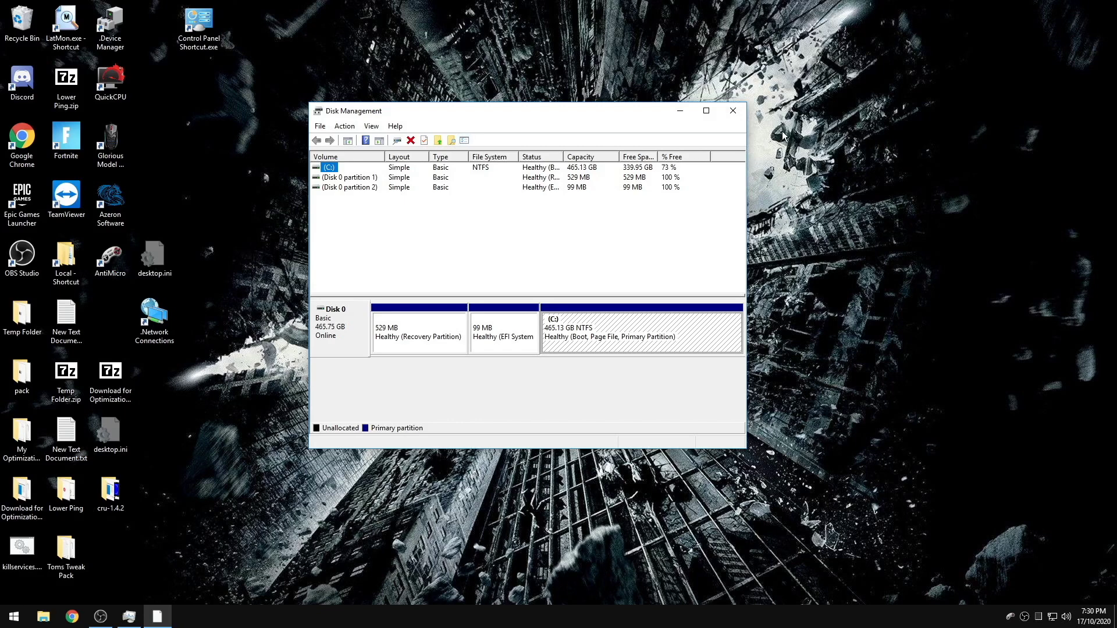
pyautogui.click(743, 111)
# Search 'samsung 970 evo driver download', open Samsung's SSD Tools & Software page, and launch SamsungMagician.exe
pyautogui.click(71, 618)
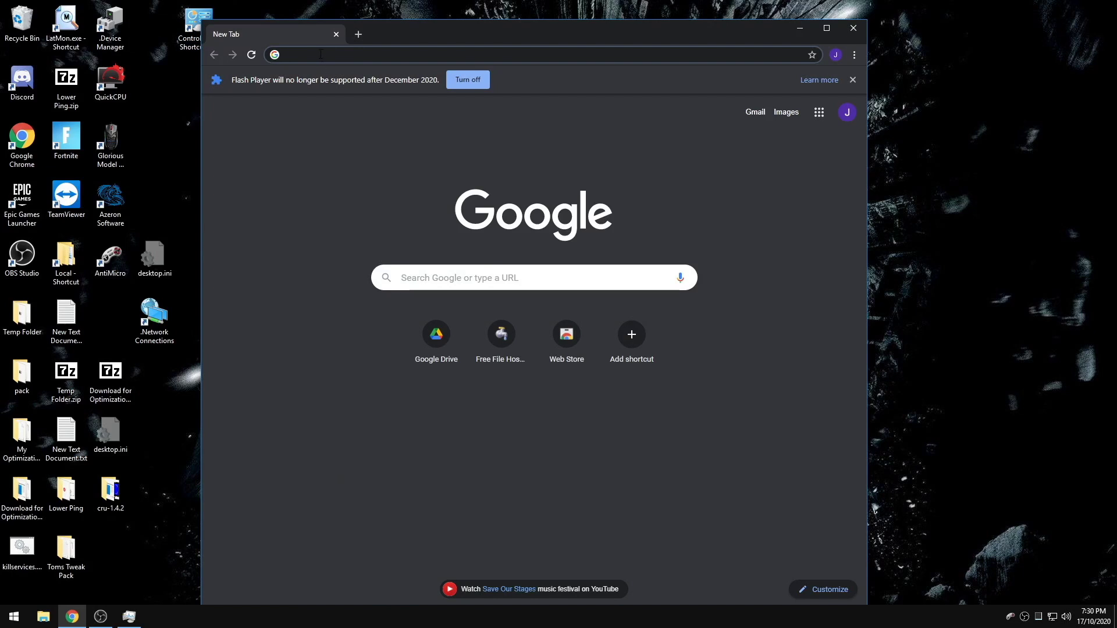
pyautogui.write('samsung 970 evo driver download')
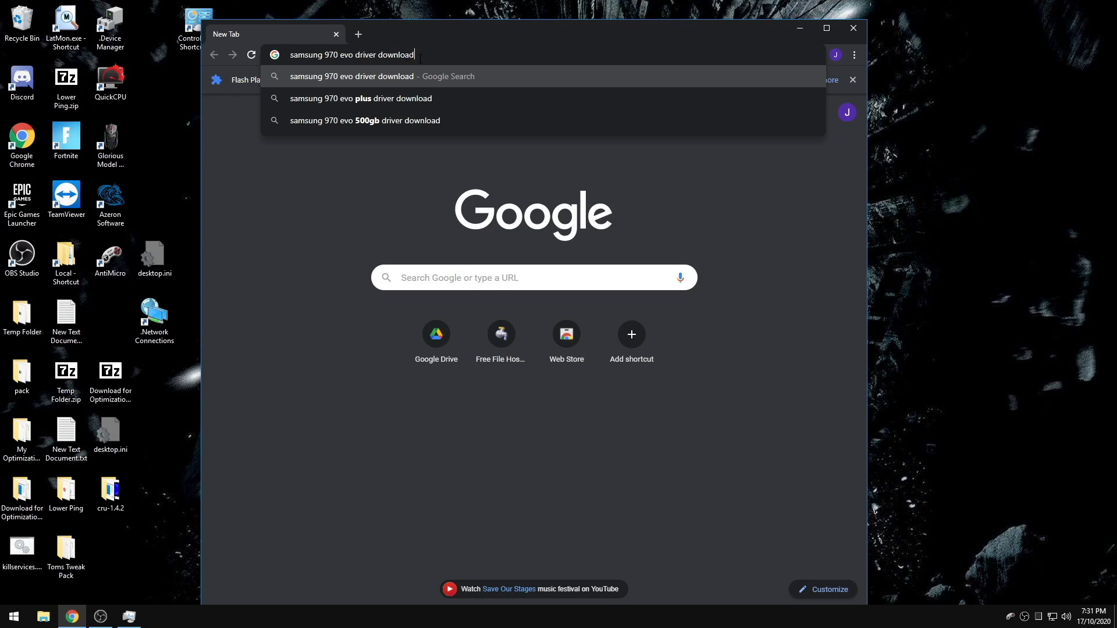
pyautogui.press('Return')
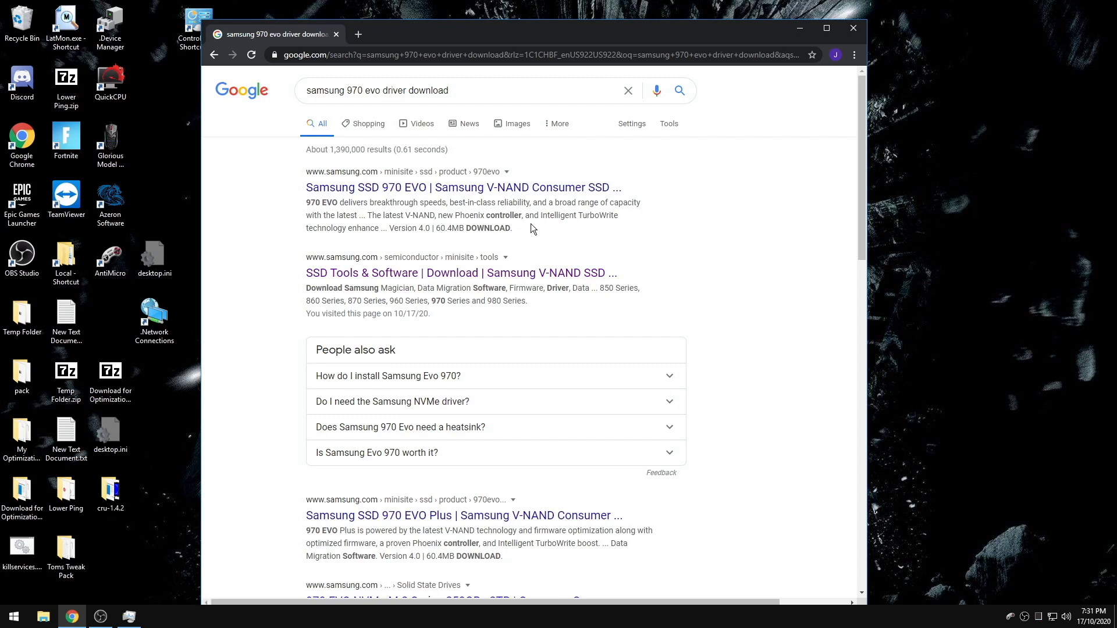
pyautogui.click(388, 275)
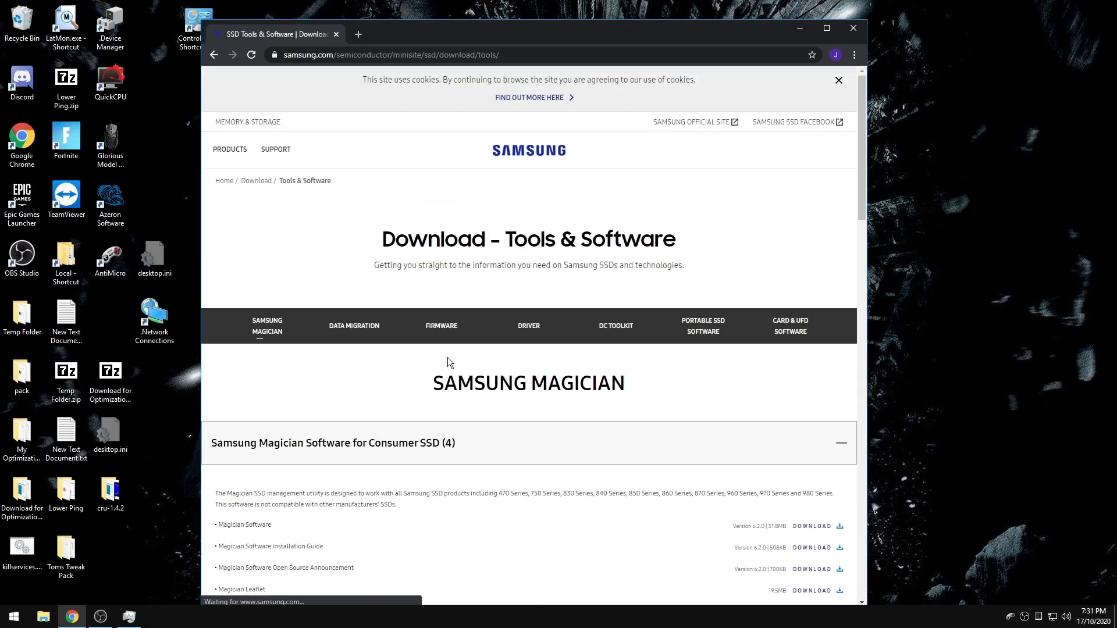
pyautogui.scroll(-5, 448, 357)
pyautogui.scroll(2, 448, 359)
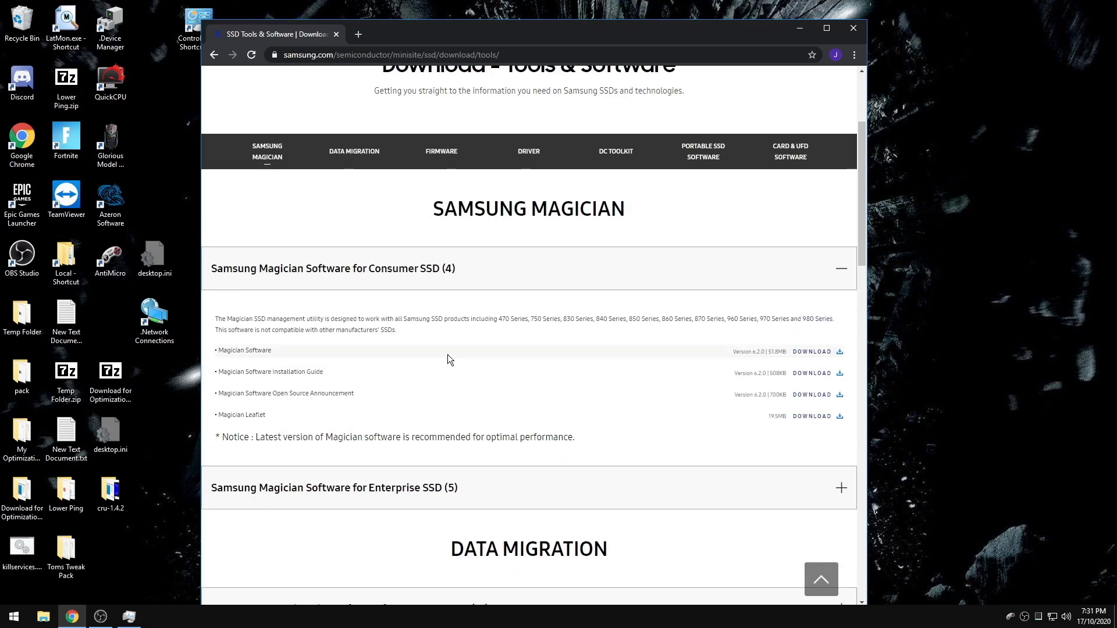
pyautogui.click(44, 615)
pyautogui.doubleClick(459, 121)
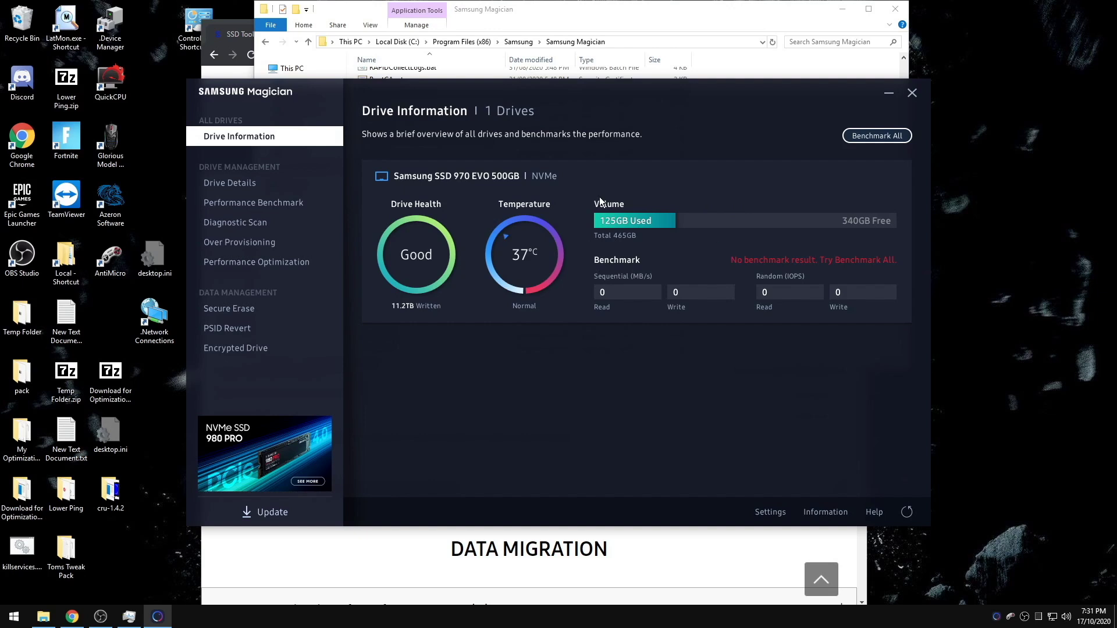
# Confirm Magician and the 970 EVO firmware are up to date, close Magician, and open Control Panel
pyautogui.click(255, 515)
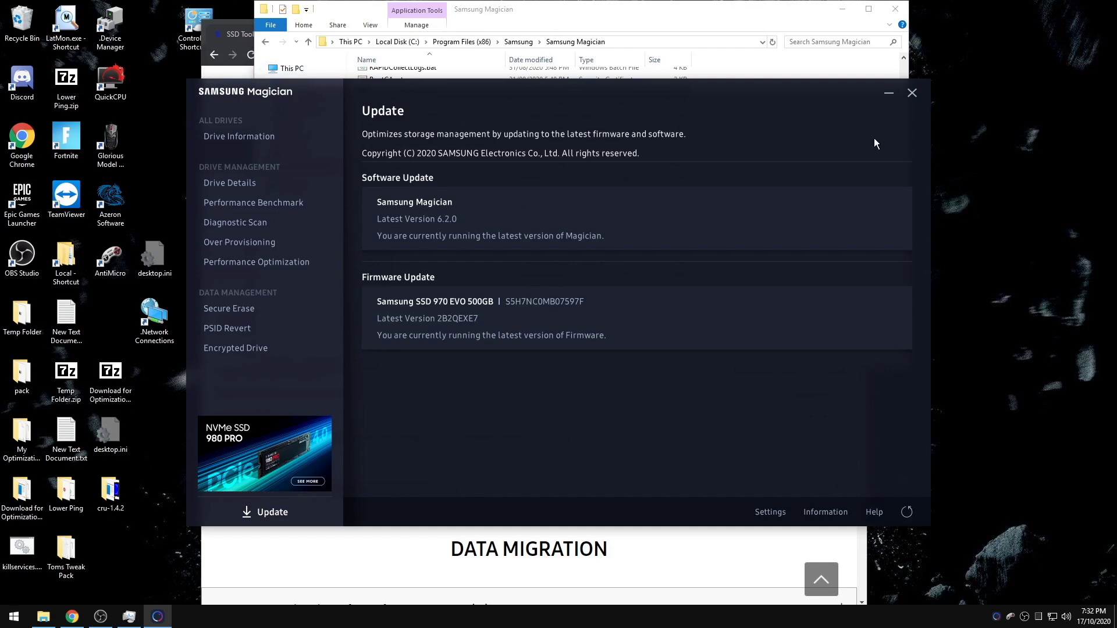
pyautogui.click(912, 94)
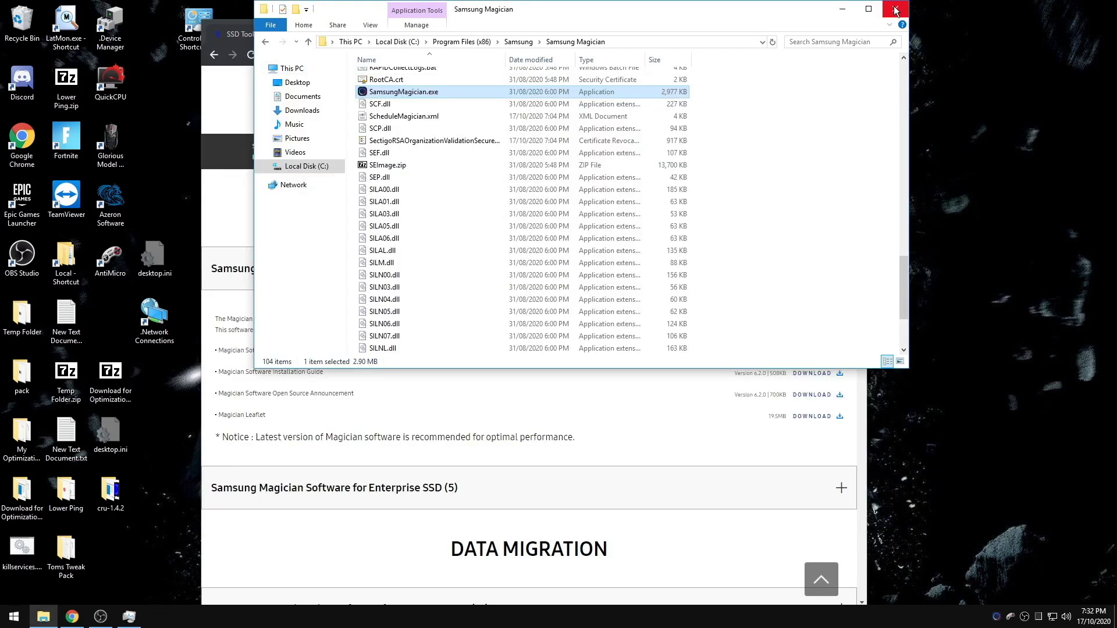
pyautogui.press('super+d')
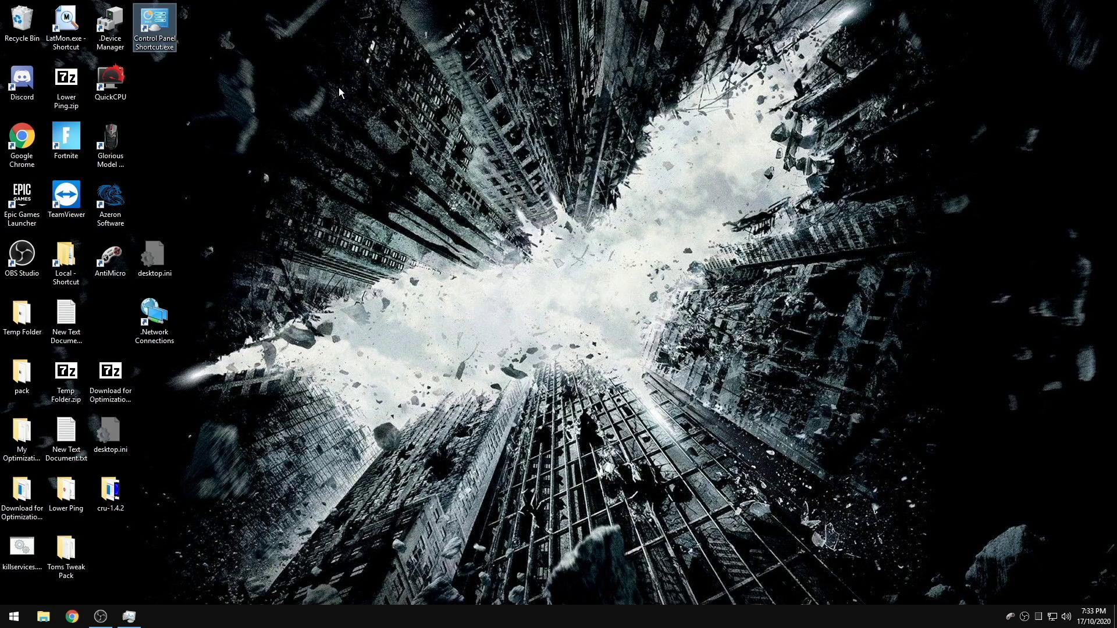
pyautogui.doubleClick(170, 36)
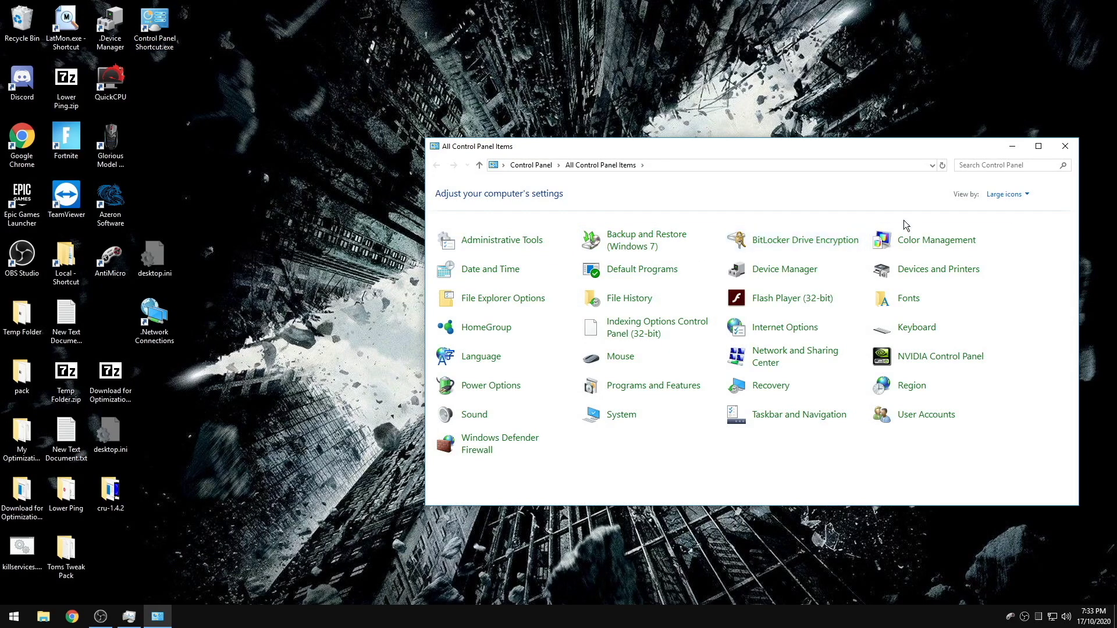
# Keep Control Panel in Large icons view and open Programs and Features
pyautogui.click(991, 194)
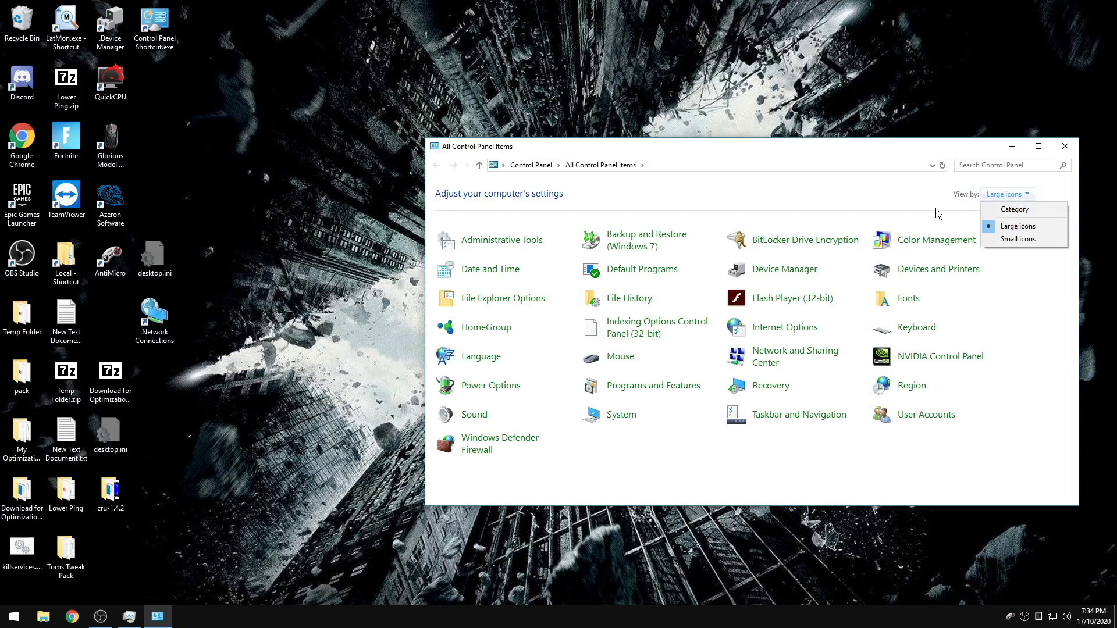
pyautogui.click(899, 200)
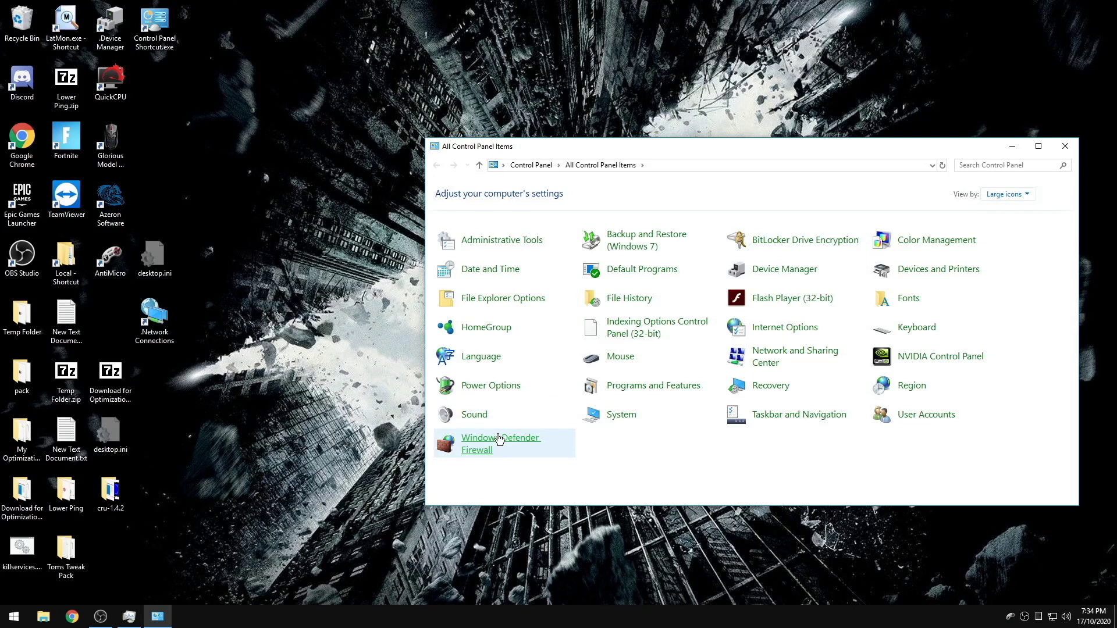
pyautogui.click(642, 391)
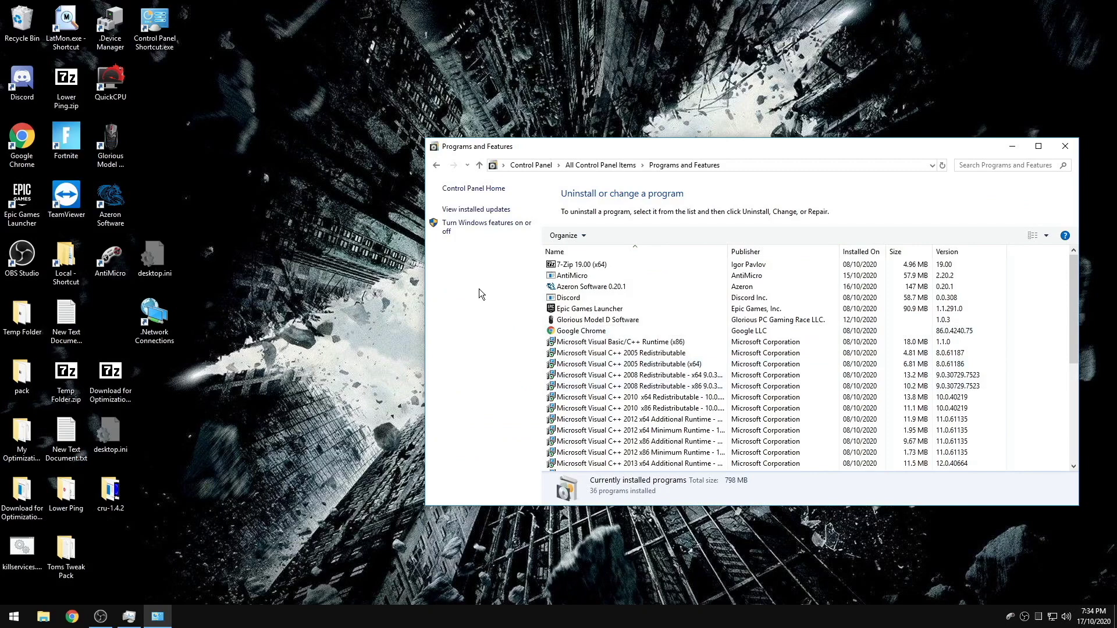
pyautogui.click(517, 226)
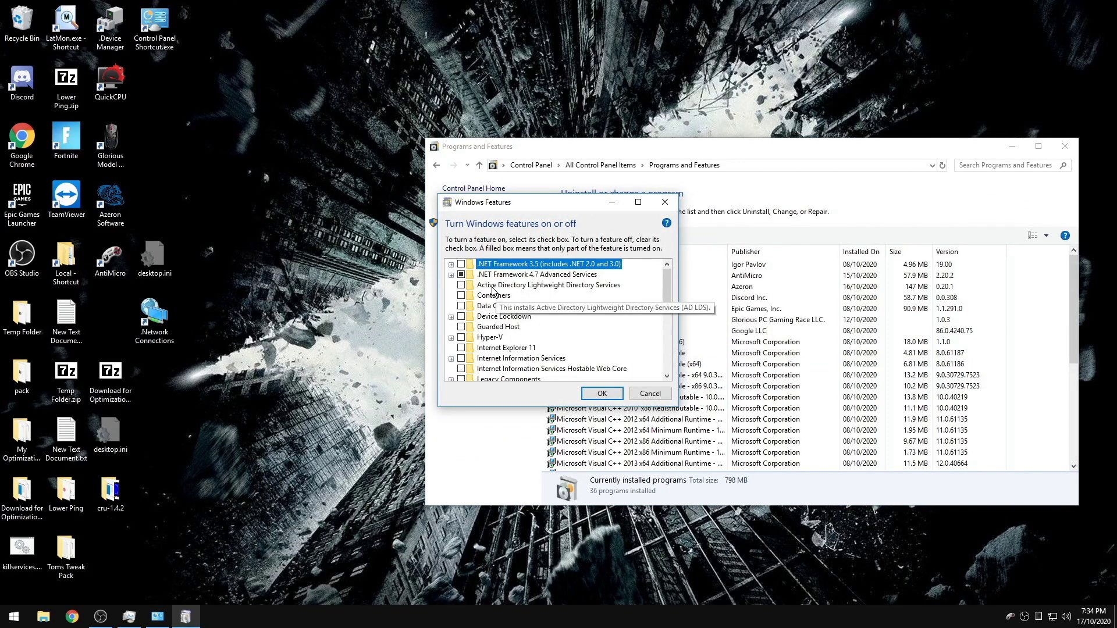
pyautogui.scroll(-1, 493, 290)
pyautogui.scroll(-2, 493, 291)
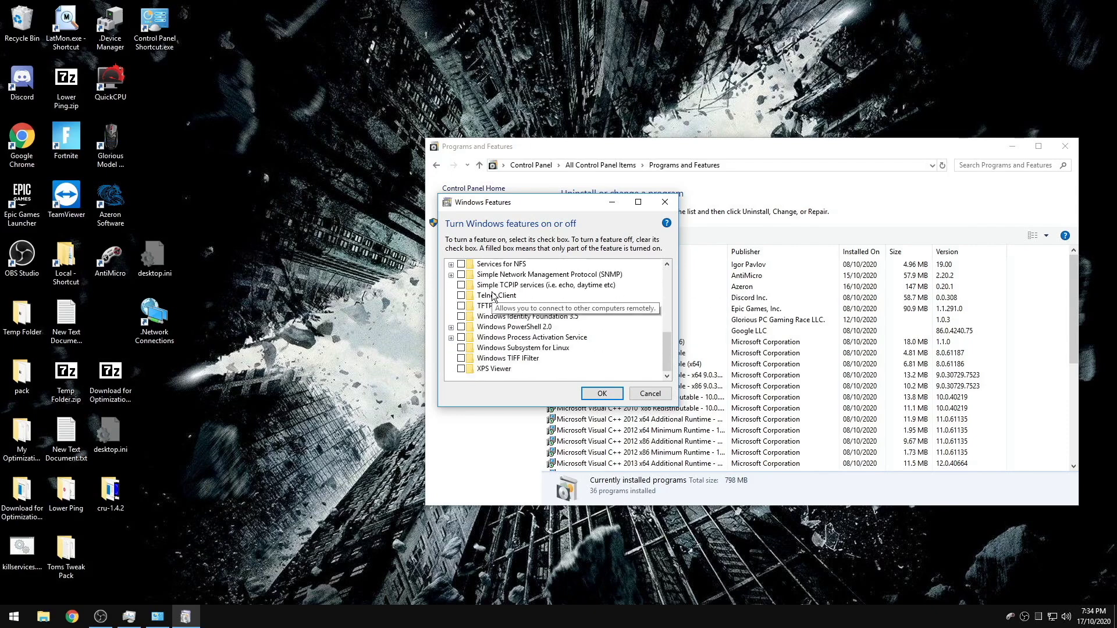
pyautogui.scroll(4, 495, 297)
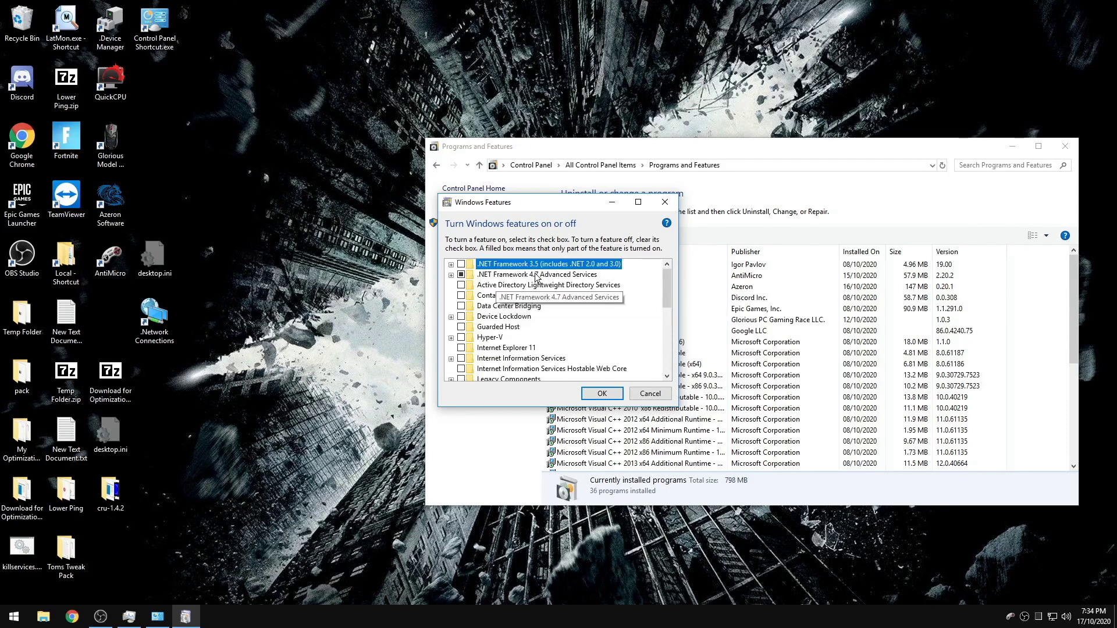
pyautogui.scroll(-1, 503, 329)
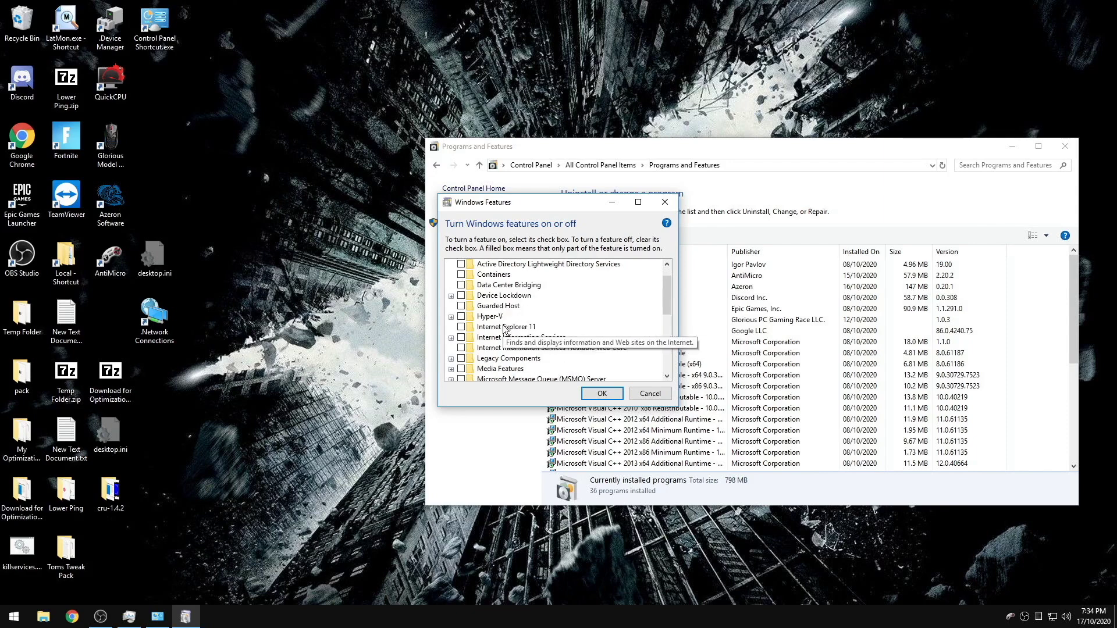
pyautogui.scroll(-1, 503, 326)
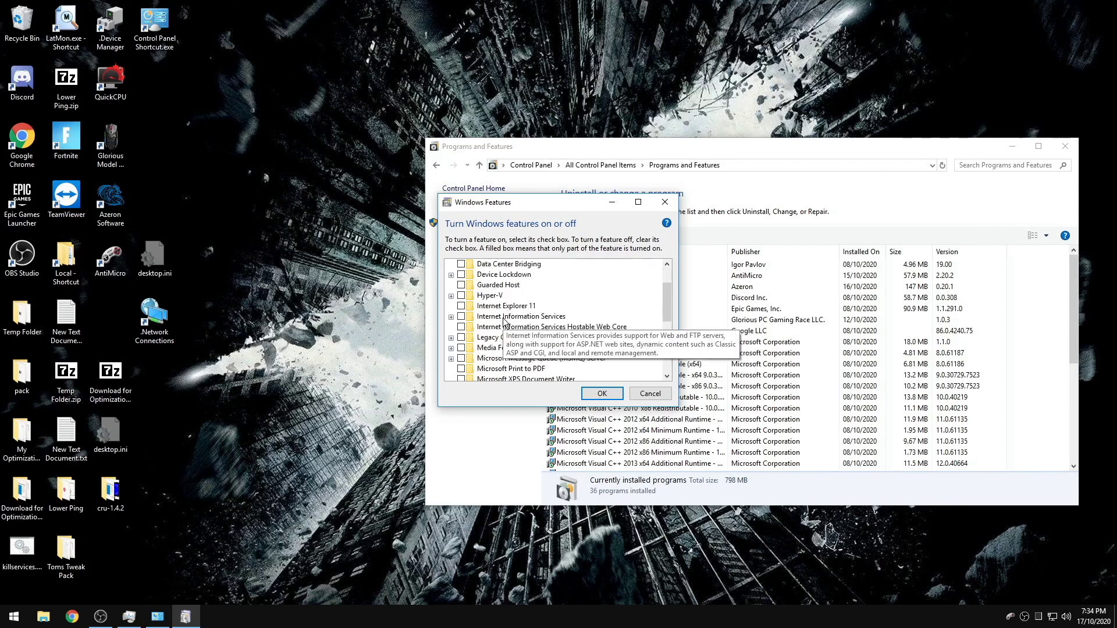
pyautogui.scroll(-3, 501, 326)
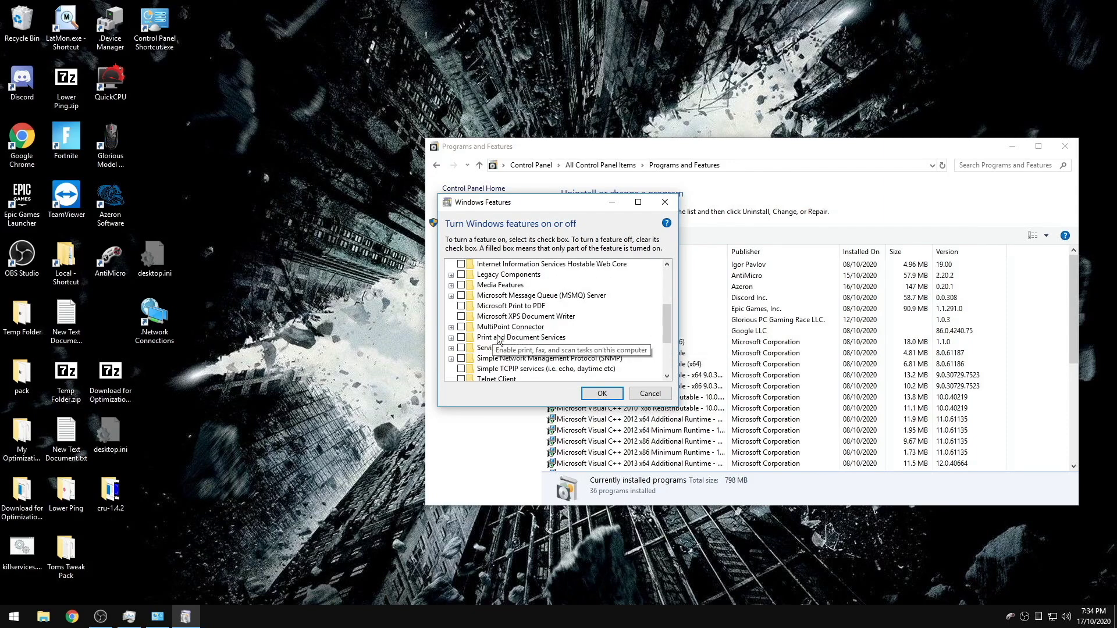
pyautogui.scroll(-2, 496, 331)
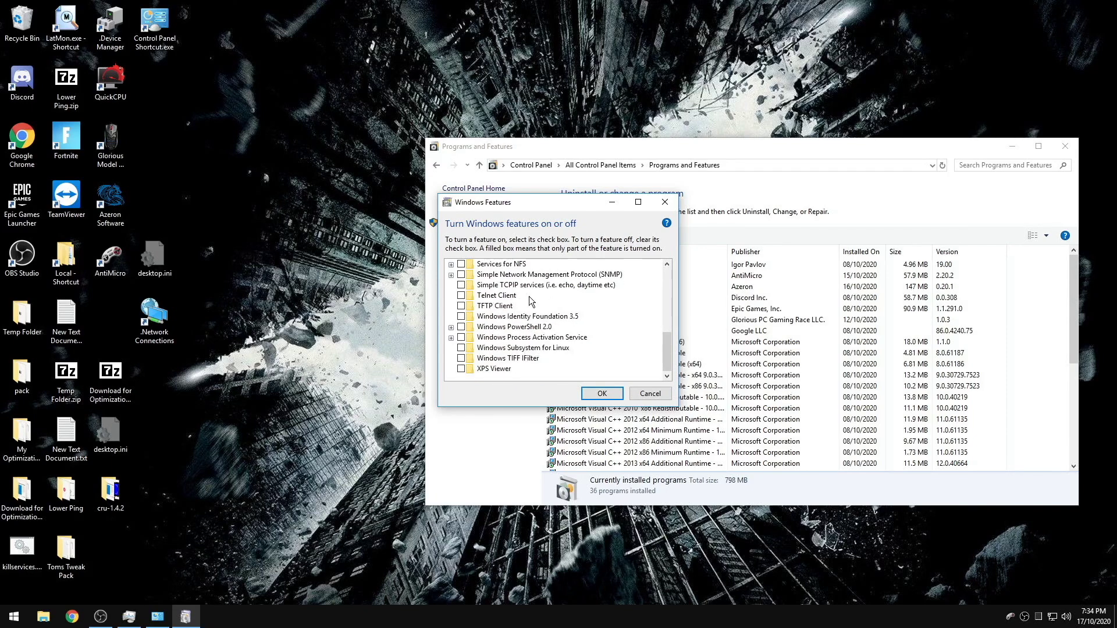
pyautogui.scroll(5, 531, 349)
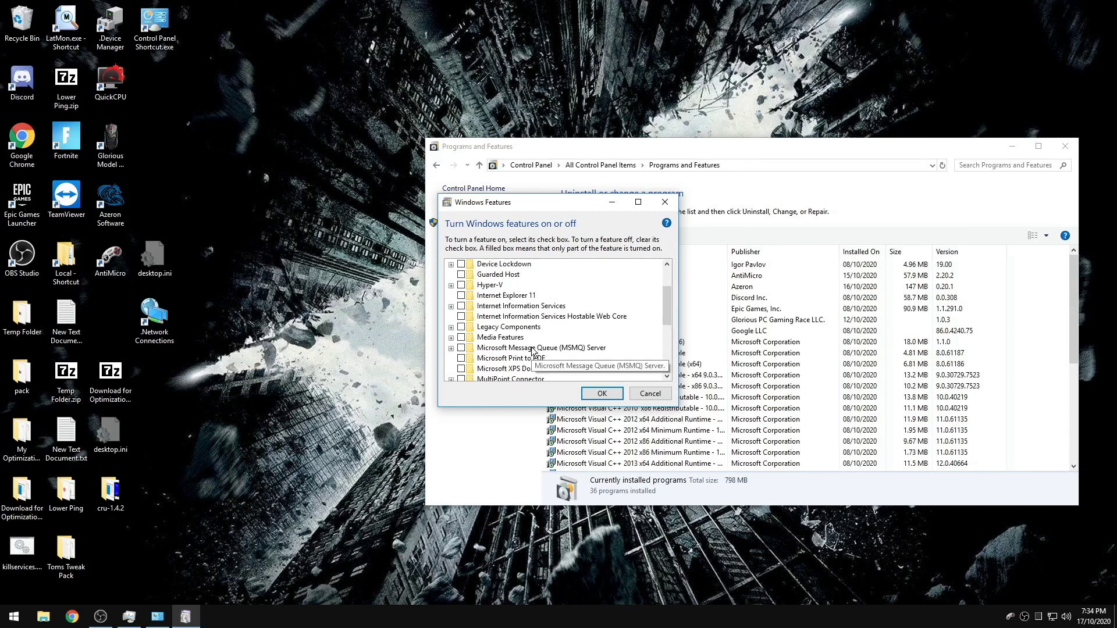
pyautogui.click(588, 393)
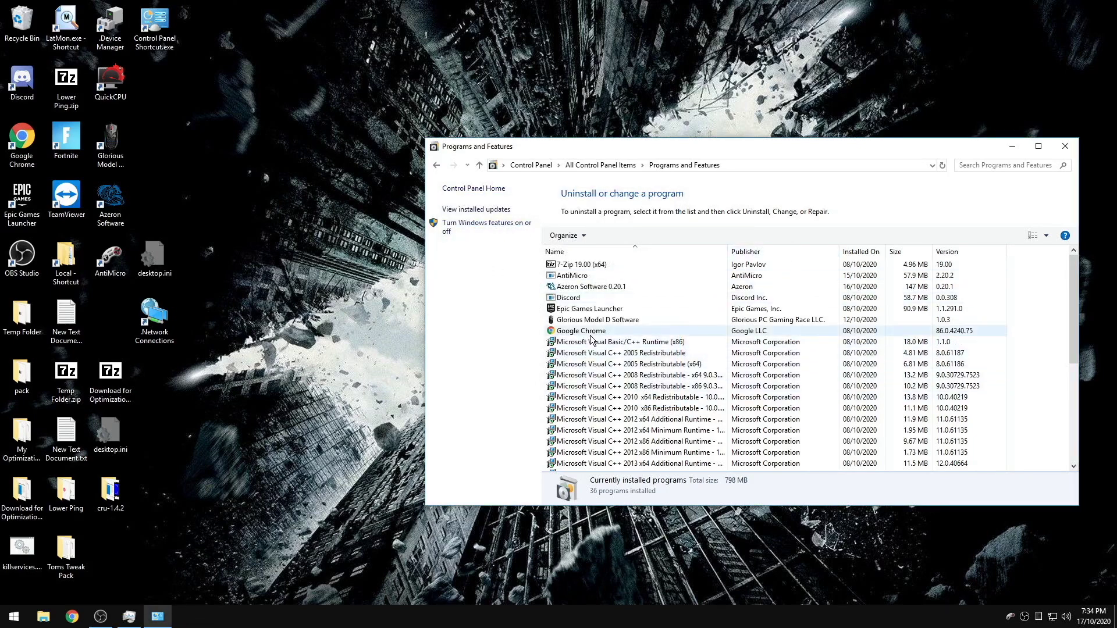
# Confirm the No Sounds scheme and 'Do nothing' for communications activity, then close Control Panel
pyautogui.click(436, 166)
pyautogui.click(480, 416)
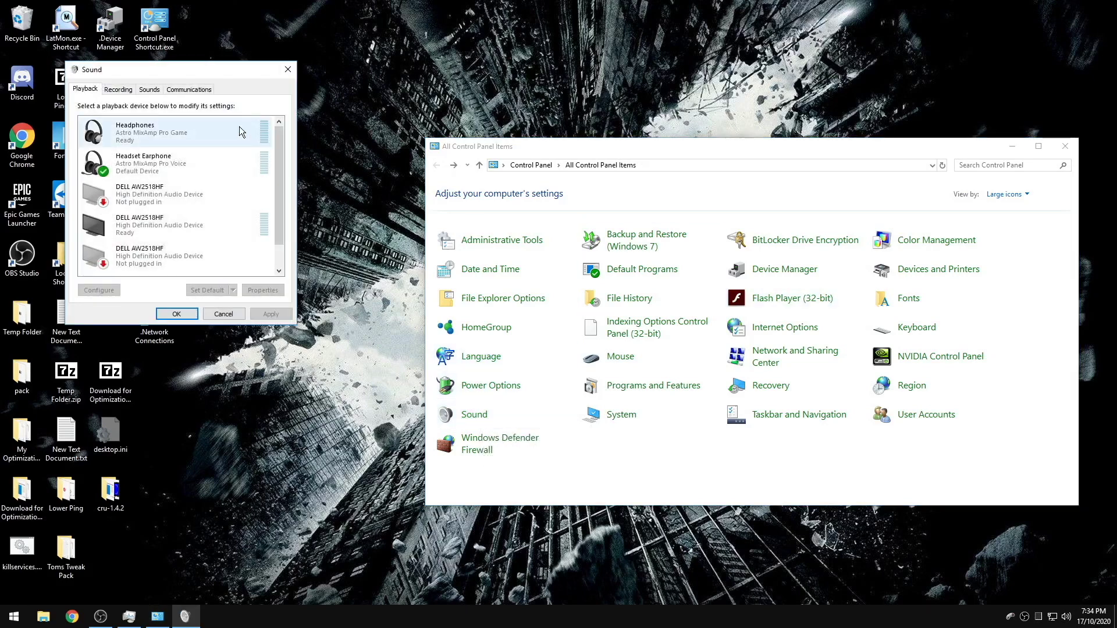
pyautogui.click(150, 90)
pyautogui.click(133, 146)
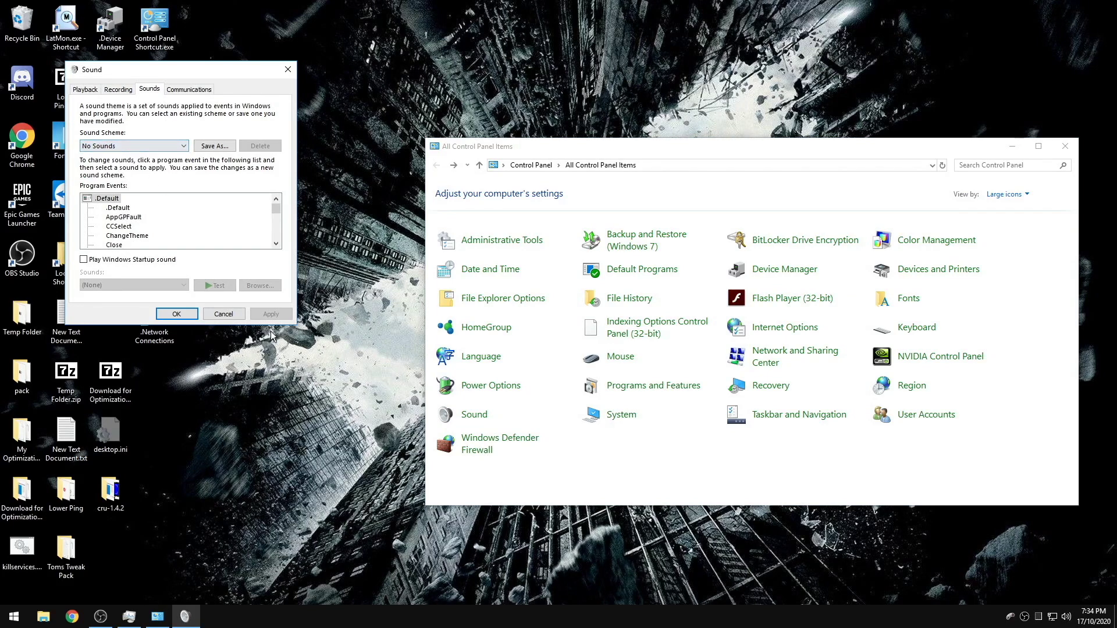
pyautogui.click(188, 89)
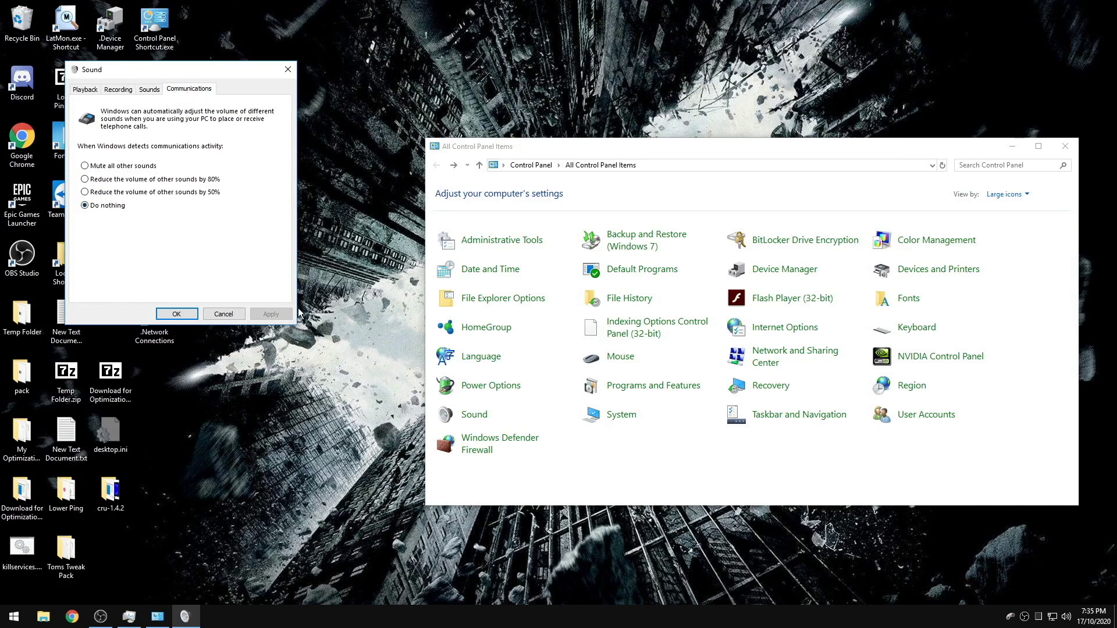
pyautogui.click(177, 315)
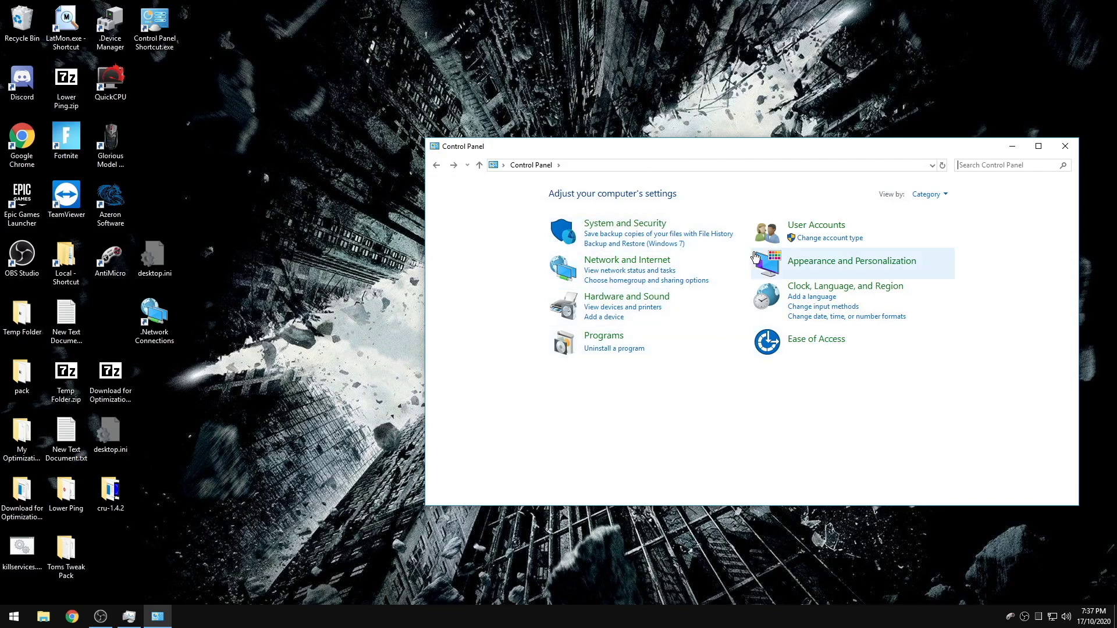
pyautogui.hotkey('alt', 'F4')
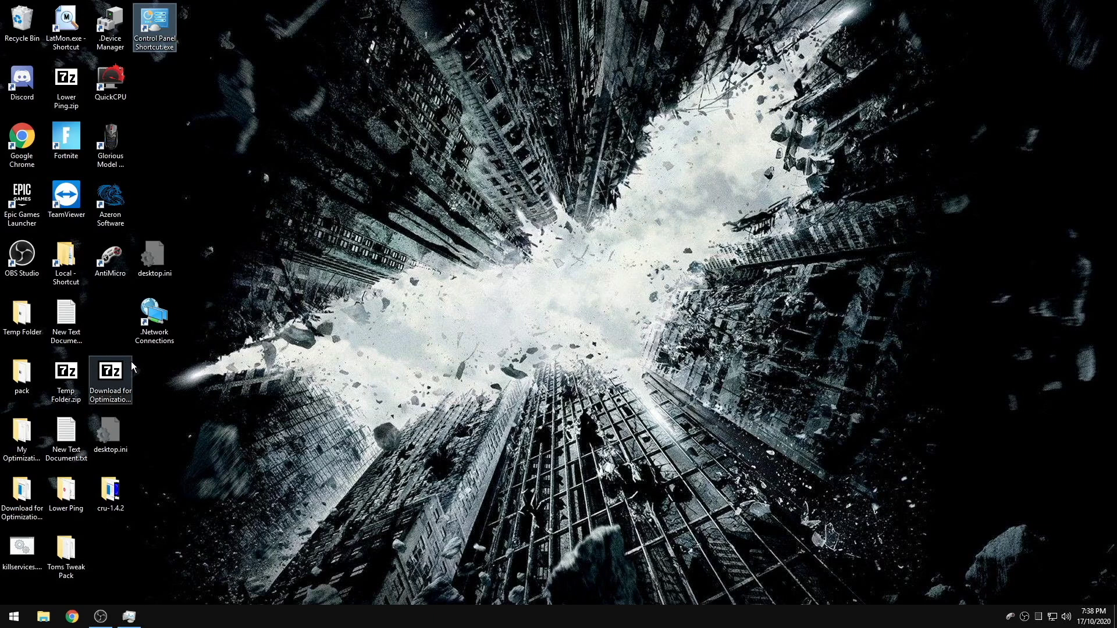
# Check Best Buy's Corsair Vengeance RGB PRO 16GB listing for its 3200 MHz rated speed
pyautogui.click(69, 620)
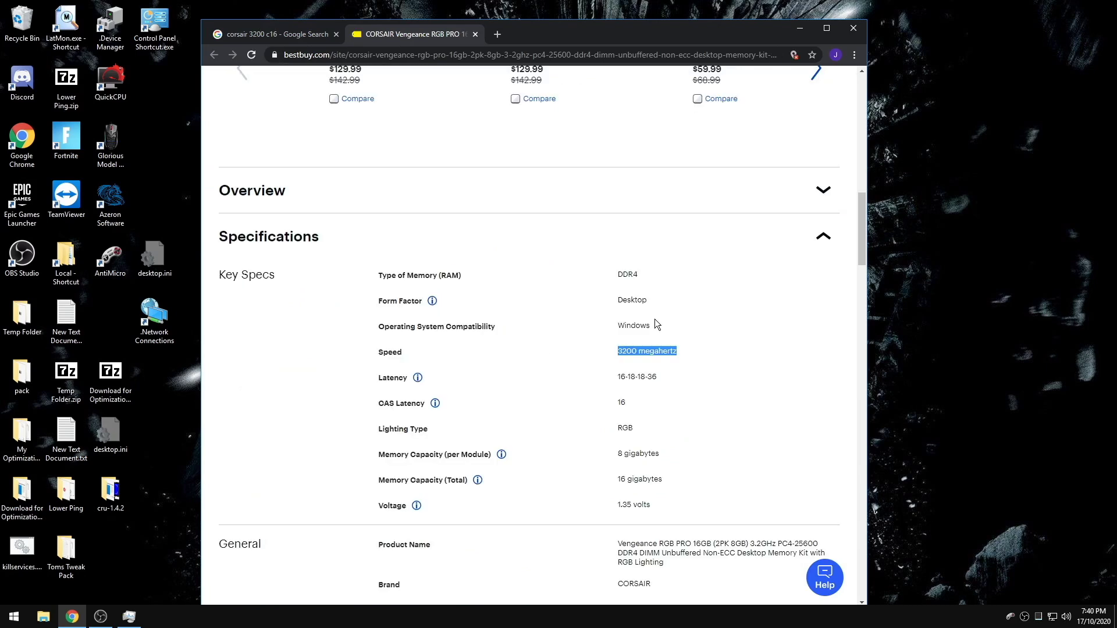
pyautogui.moveTo(675, 350); pyautogui.dragTo(615, 347)
pyautogui.scroll(10, 616, 348)
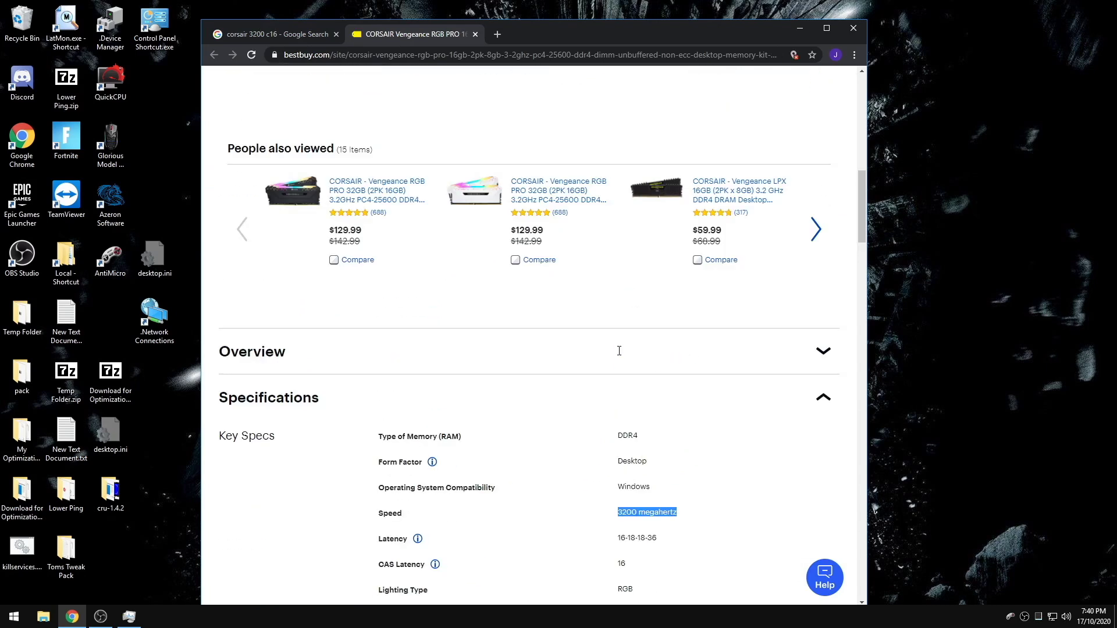
pyautogui.scroll(5, 618, 350)
# Show Task Manager's Performance > Memory page with 16 GB at 3200 MHz, then return to Chrome
pyautogui.rightClick(14, 616)
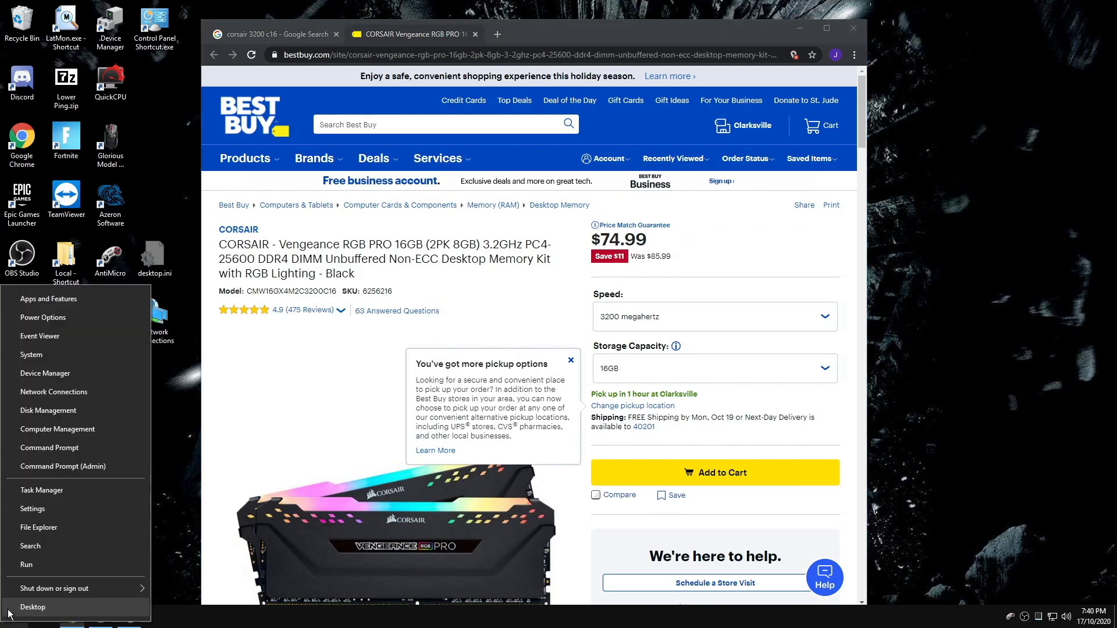
pyautogui.click(81, 491)
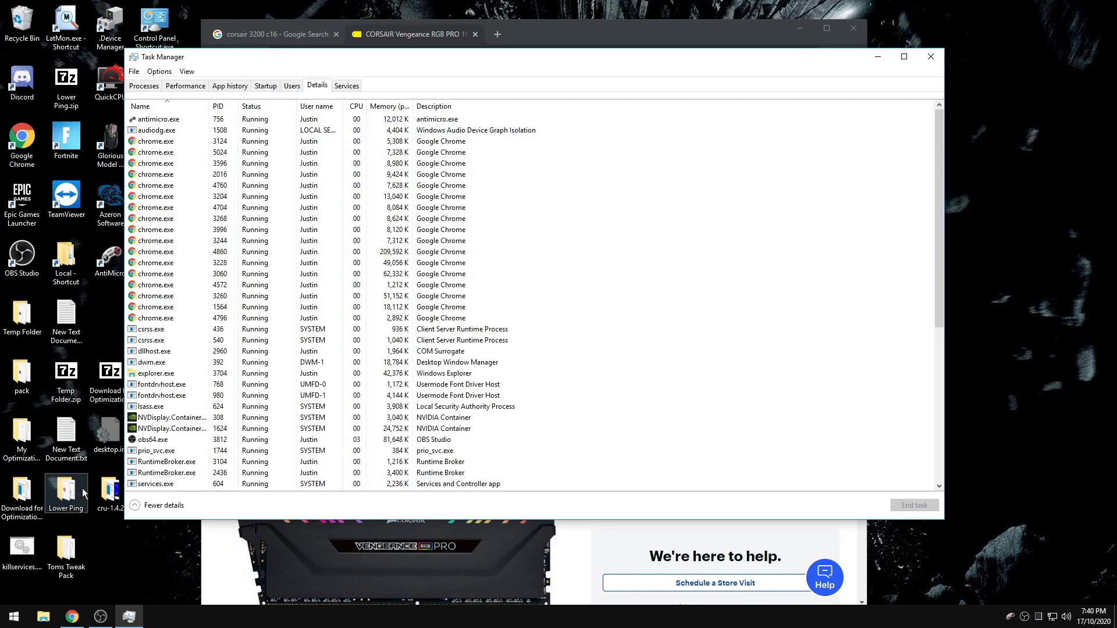
pyautogui.click(145, 86)
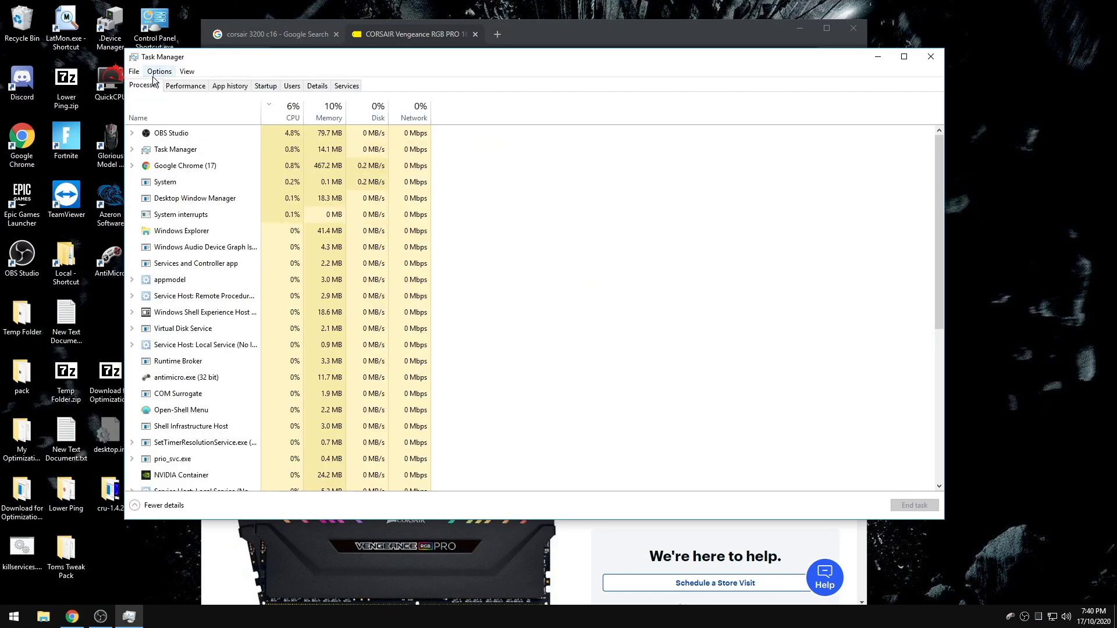
pyautogui.click(181, 89)
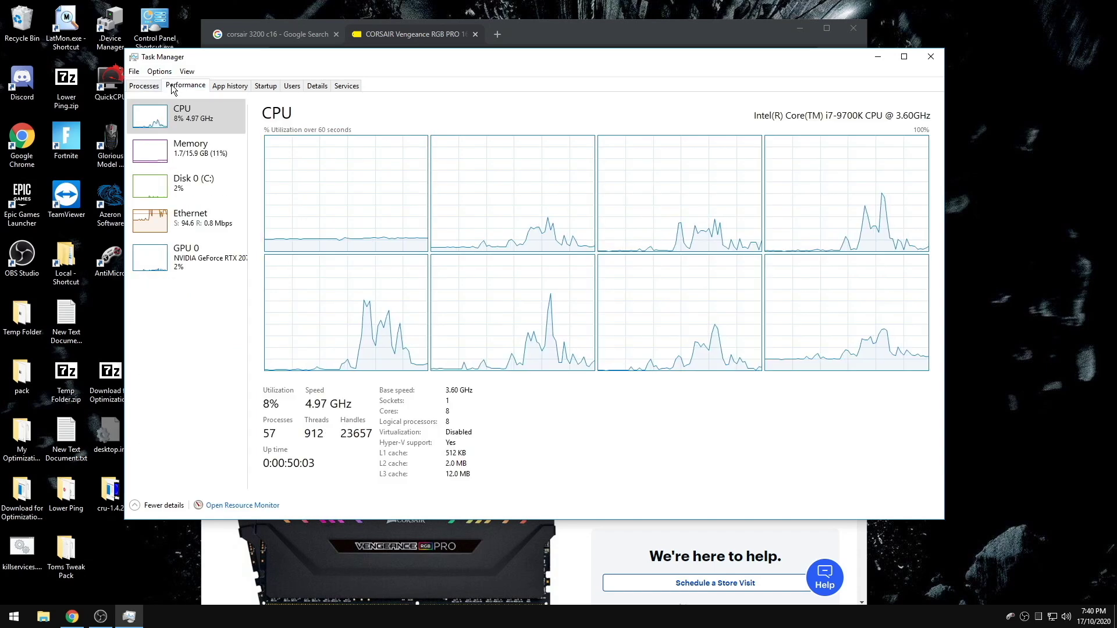
pyautogui.click(202, 146)
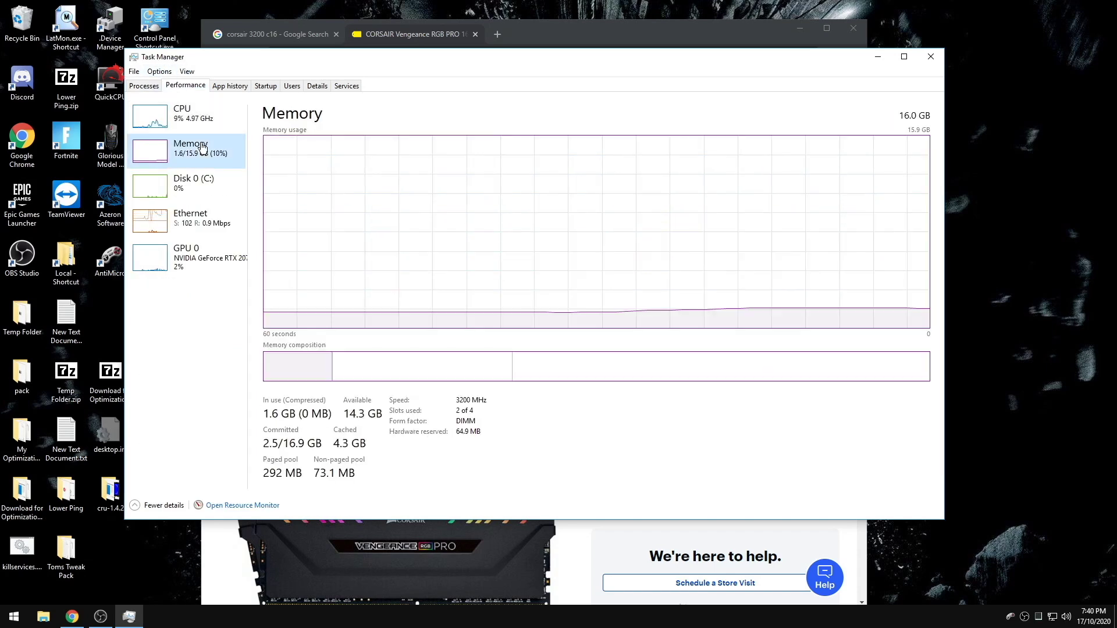
pyautogui.hotkey('alt', 'Tab')
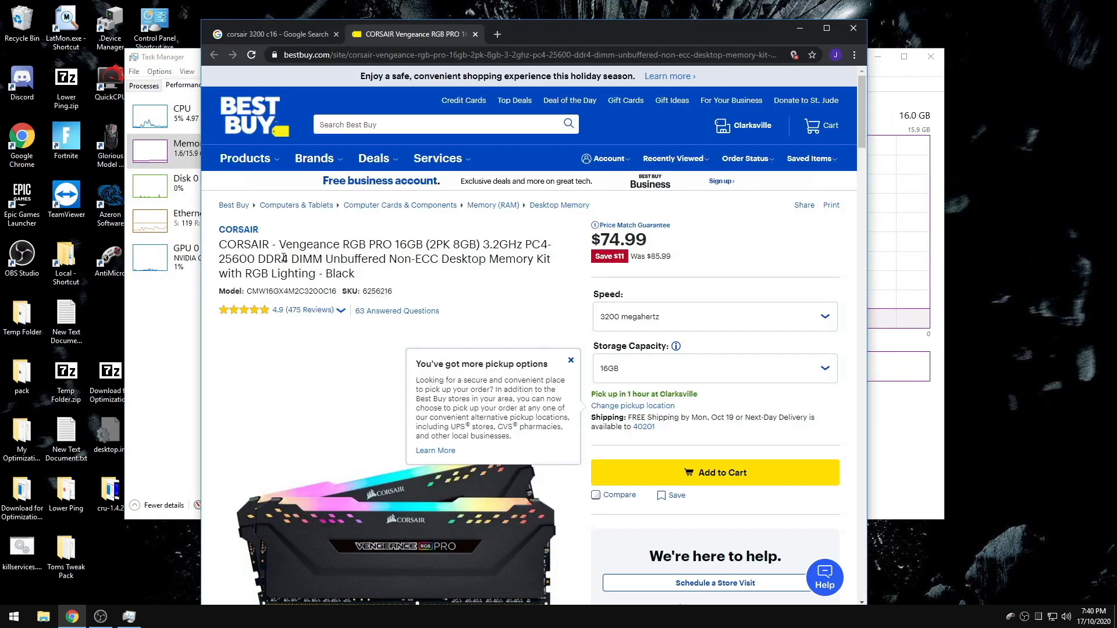
# Switch to the ASUS FAQ on enabling XMP in the BIOS, then bring Task Manager back
pyautogui.click(170, 291)
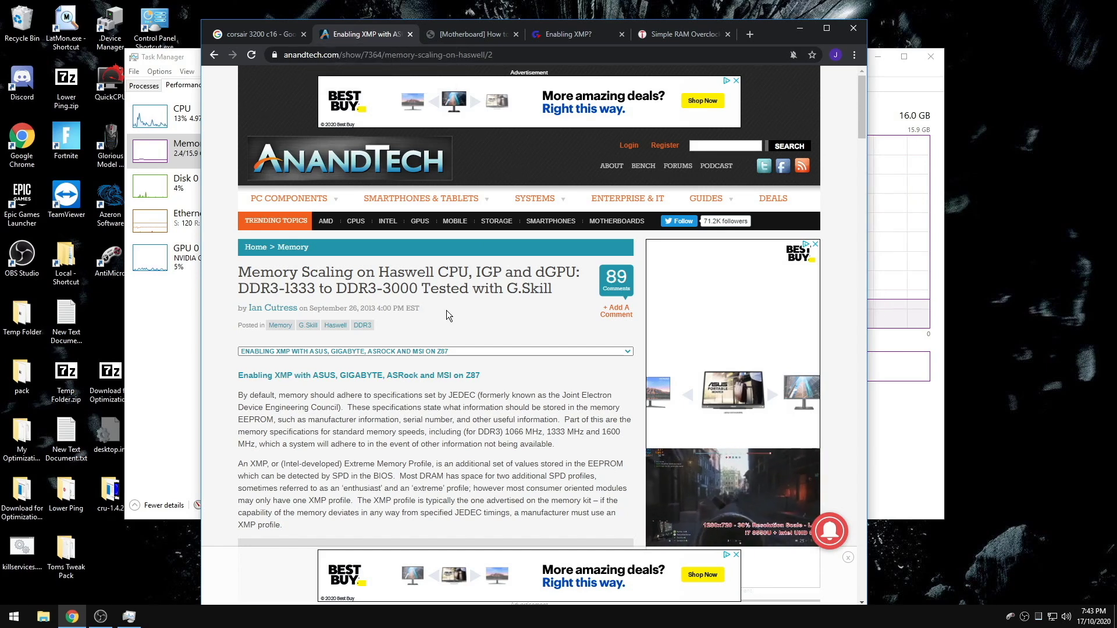
pyautogui.hotkey('ctrl', 'Tab')
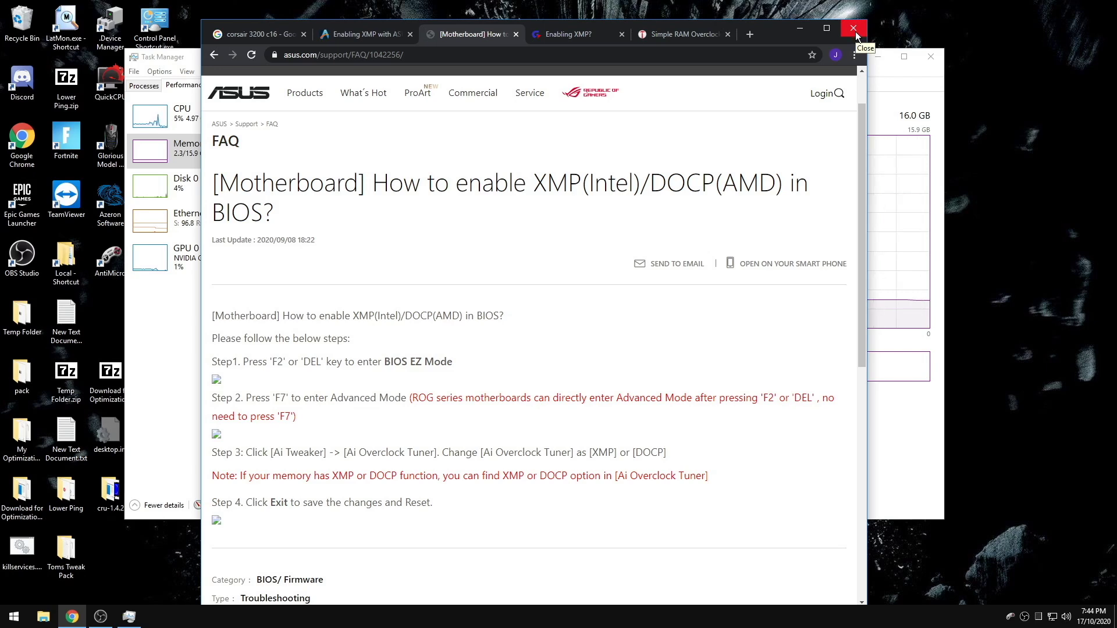
pyautogui.click(921, 61)
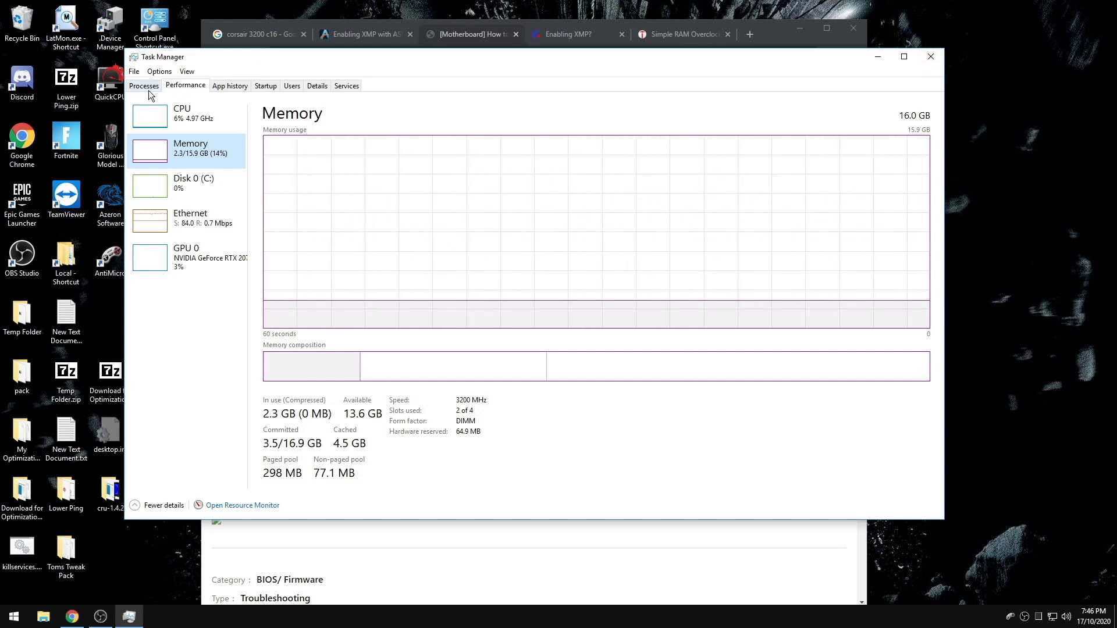
# Launch Quick CPU from its desktop shortcut to view CPU temperatures and core parking
pyautogui.doubleClick(107, 83)
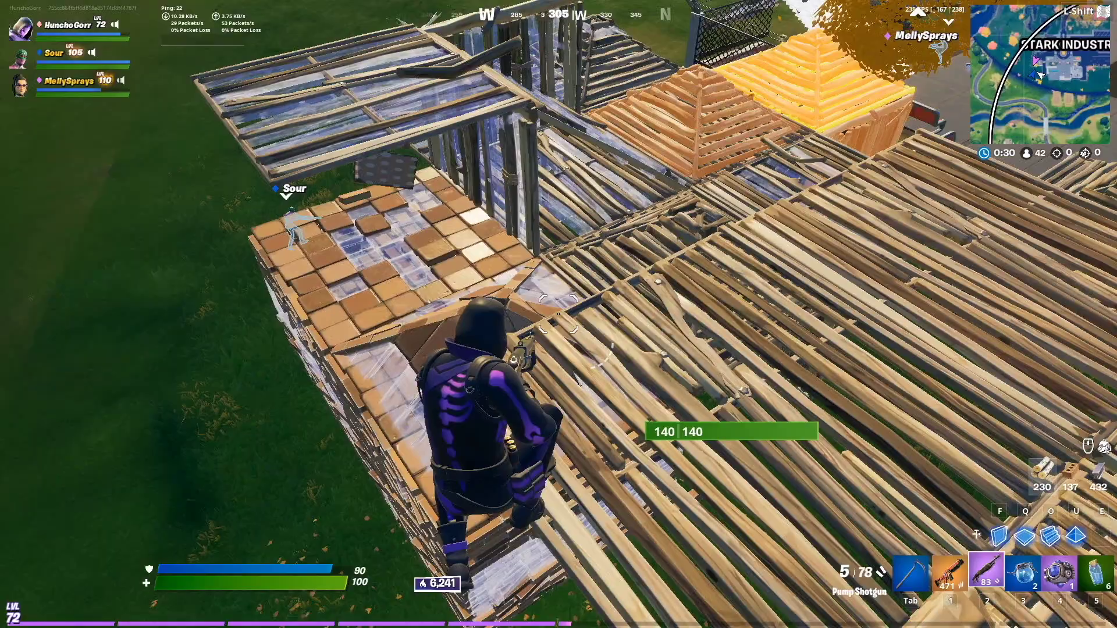
# Move the Fortnite character across the wooden roof toward the ramp
pyautogui.press('w')
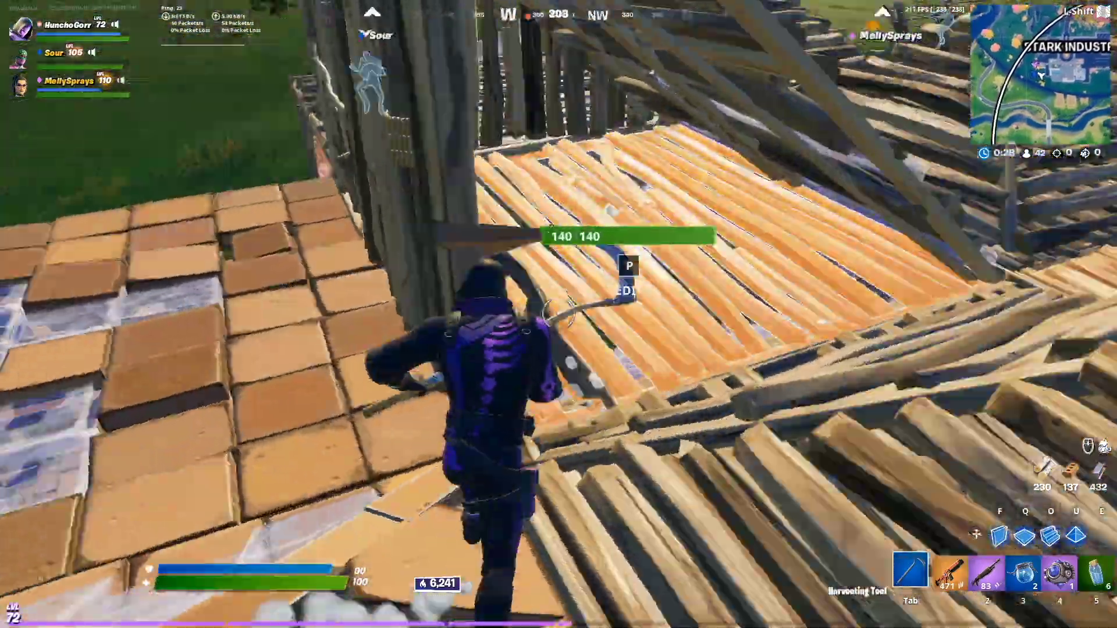